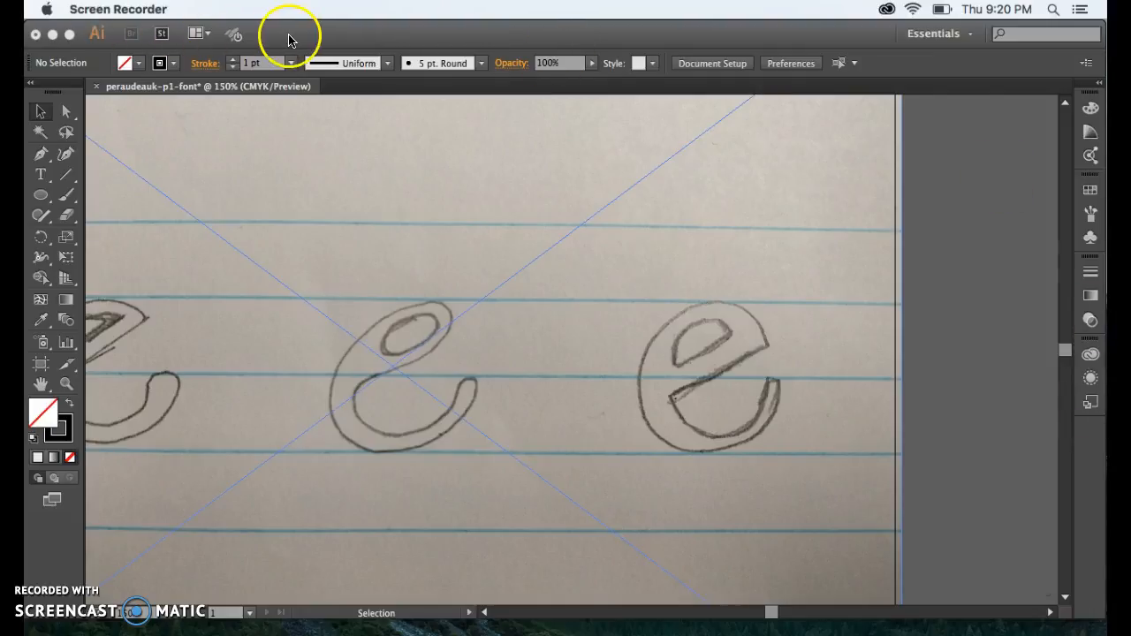
# Create a new layer between the drawing and Sketch layers and name it "drawing 2".
pyautogui.click(288, 40)
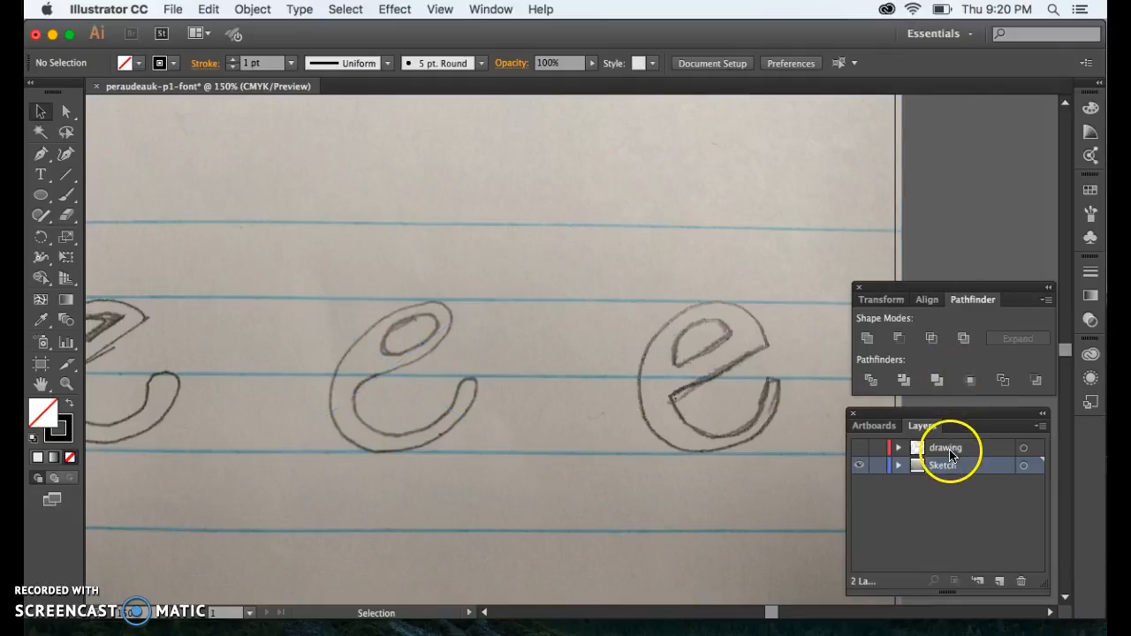
pyautogui.click(1001, 586)
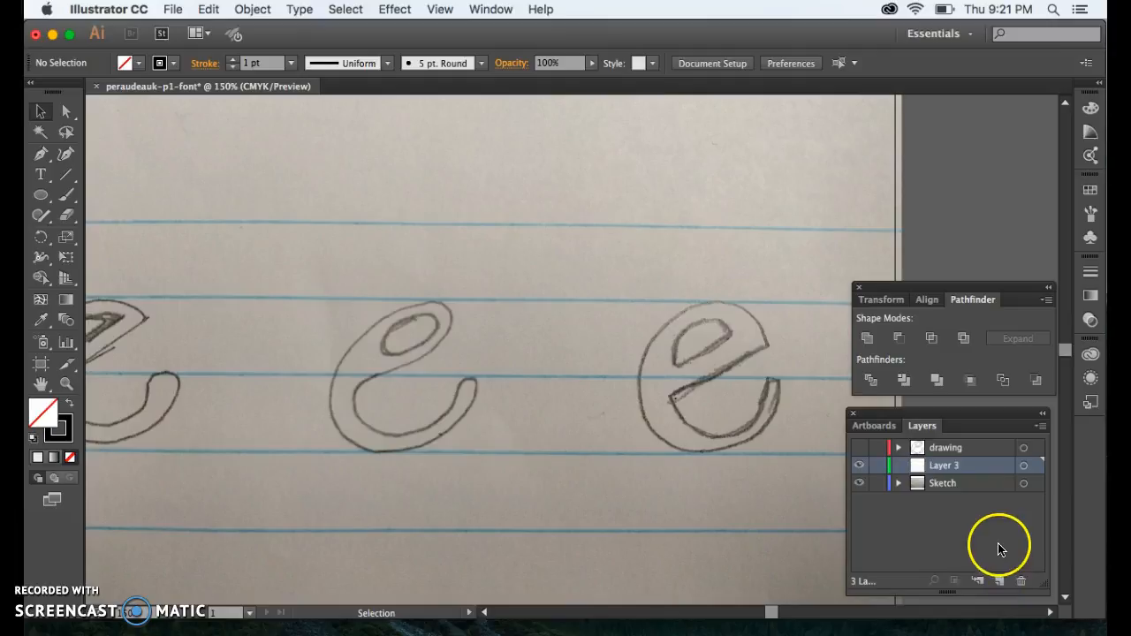
pyautogui.doubleClick(943, 466)
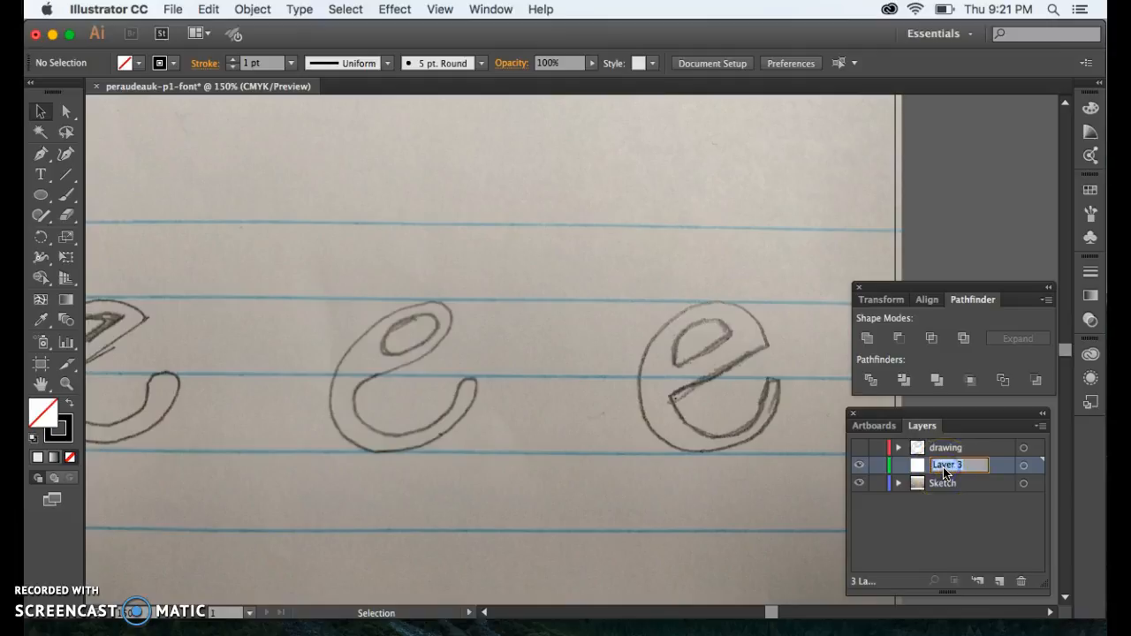
pyautogui.write('drawing 2')
pyautogui.press('Return')
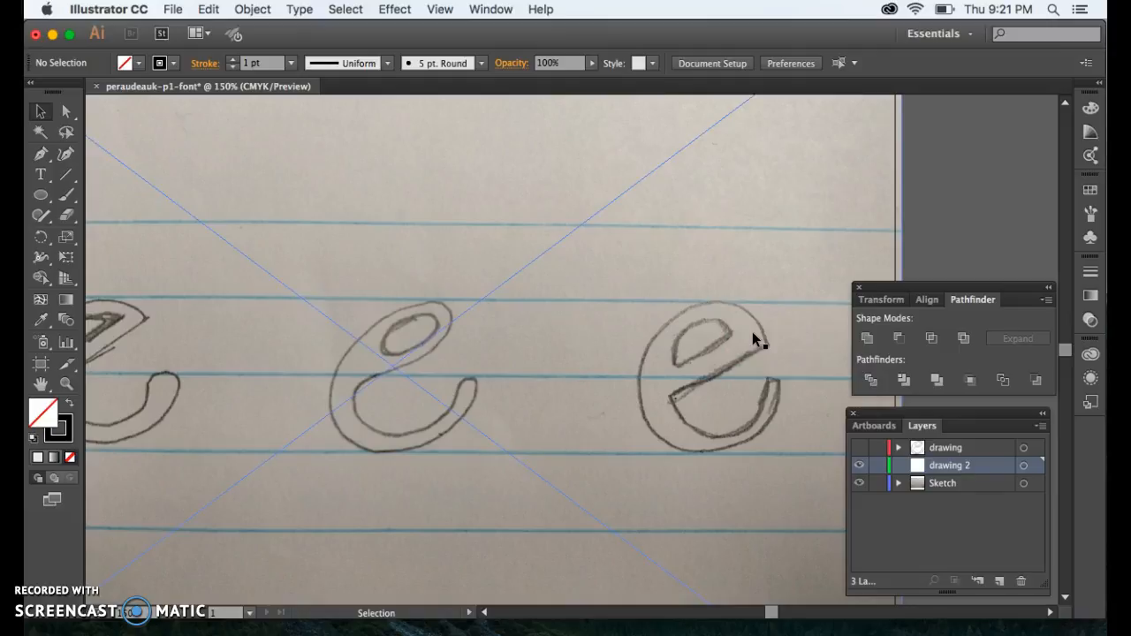
# Start a Pen path on the rightmost sketched e with a straight segment along the underside of its diagonal crossbar.
pyautogui.click(41, 152)
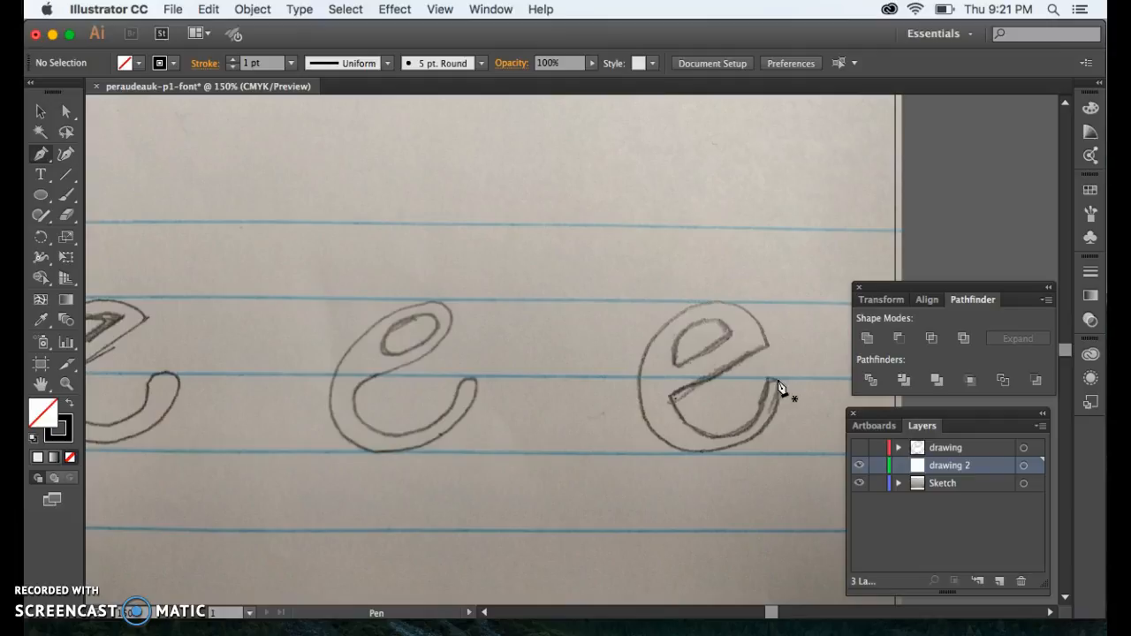
pyautogui.click(670, 407)
pyautogui.moveTo(672, 399); pyautogui.dragTo(770, 356)
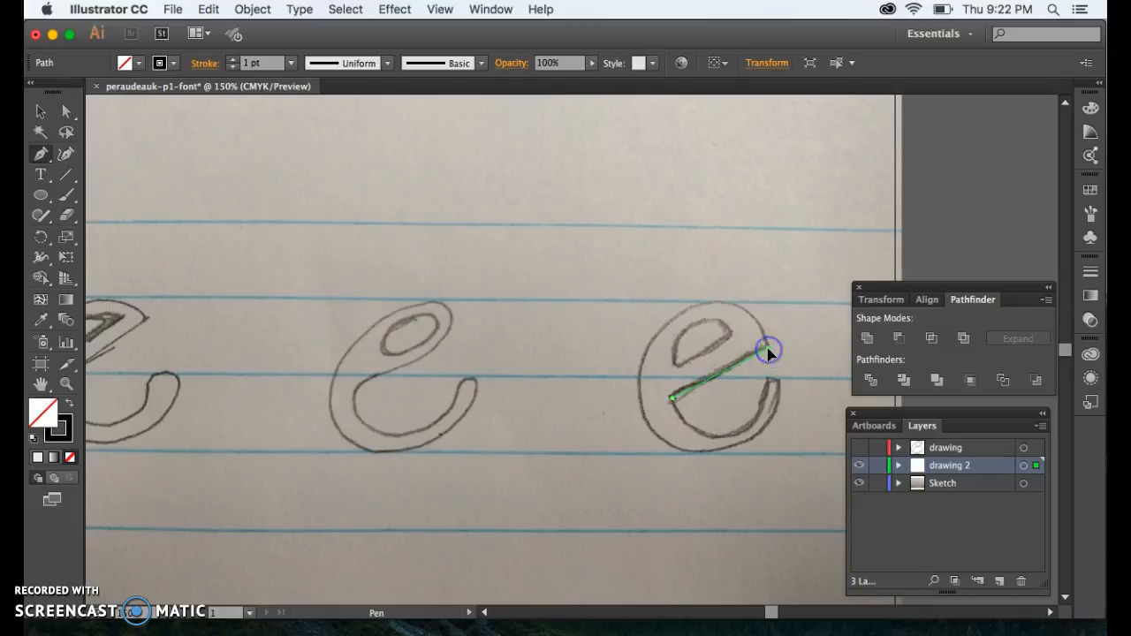
pyautogui.click(768, 352)
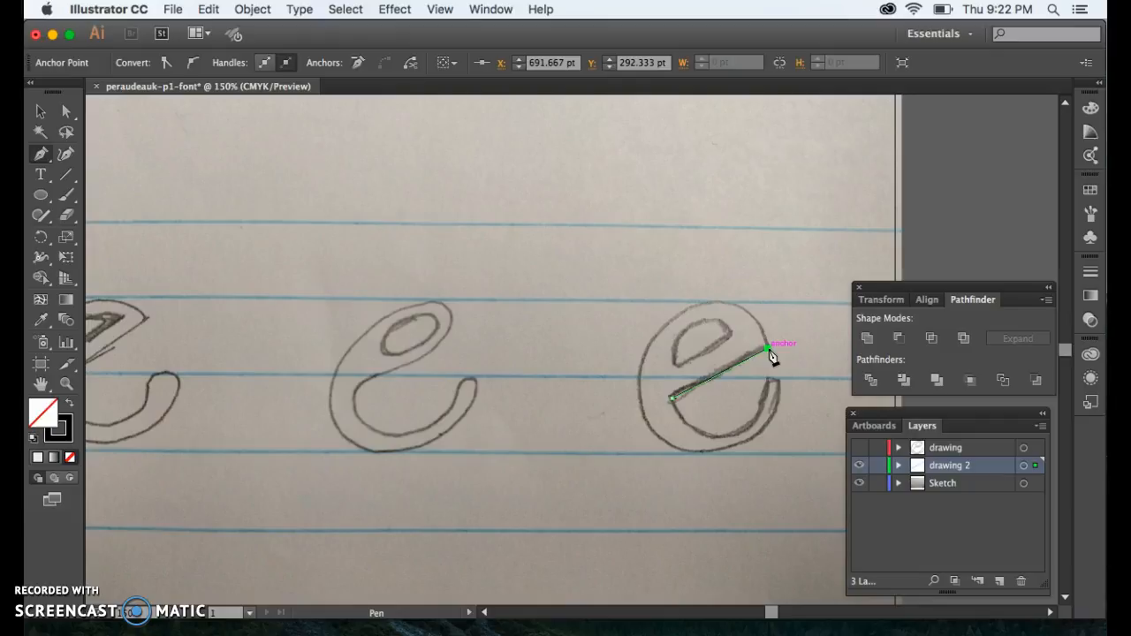
# Continue the Pen path counterclockwise around the e's outer curve, over its top, down its back and along its base toward the terminal.
pyautogui.click(726, 306)
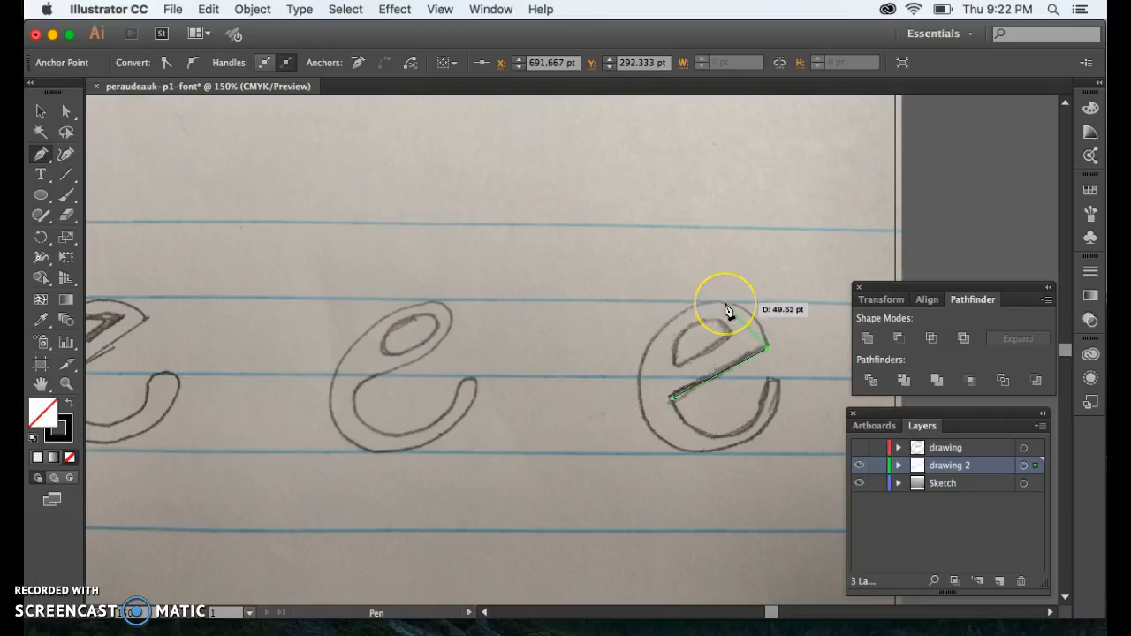
pyautogui.moveTo(726, 305); pyautogui.dragTo(689, 304)
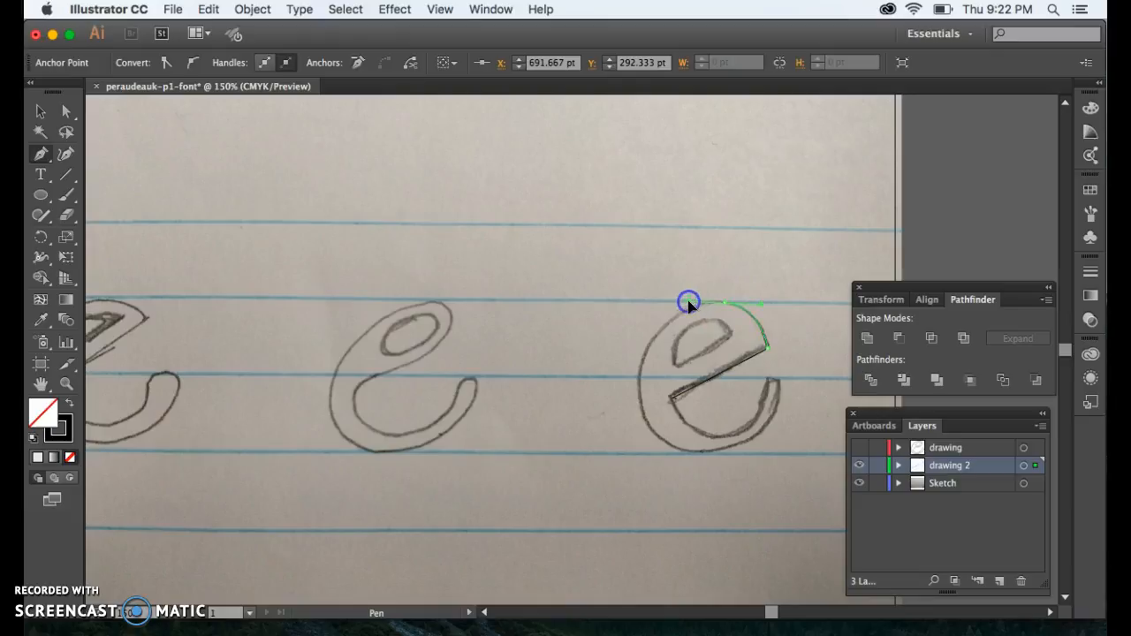
pyautogui.click(654, 334)
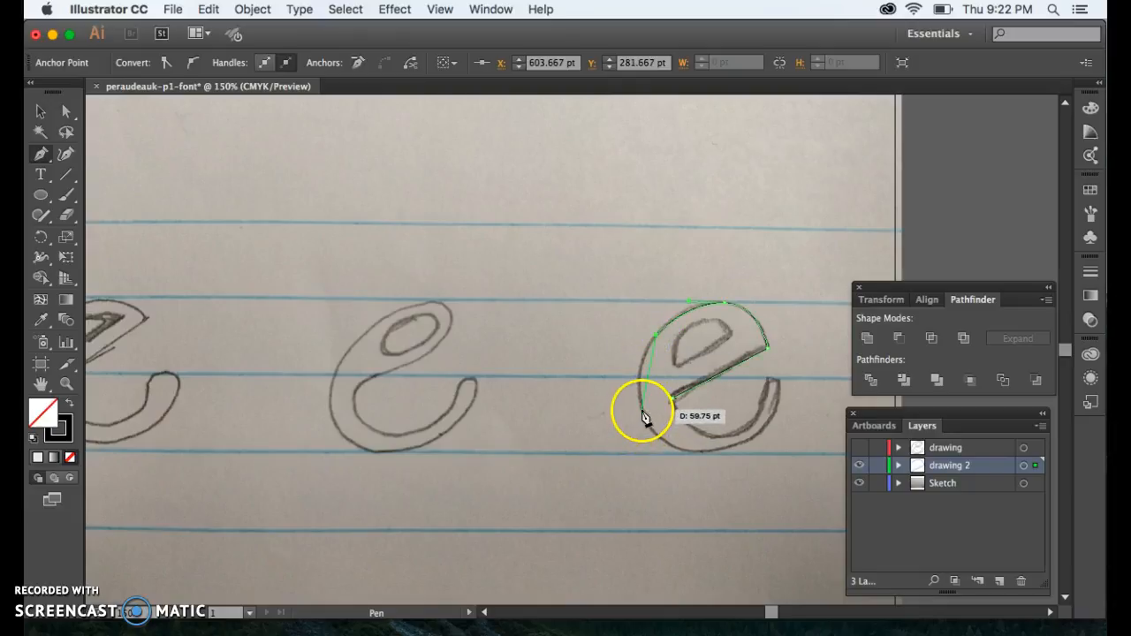
pyautogui.moveTo(642, 411); pyautogui.dragTo(687, 455)
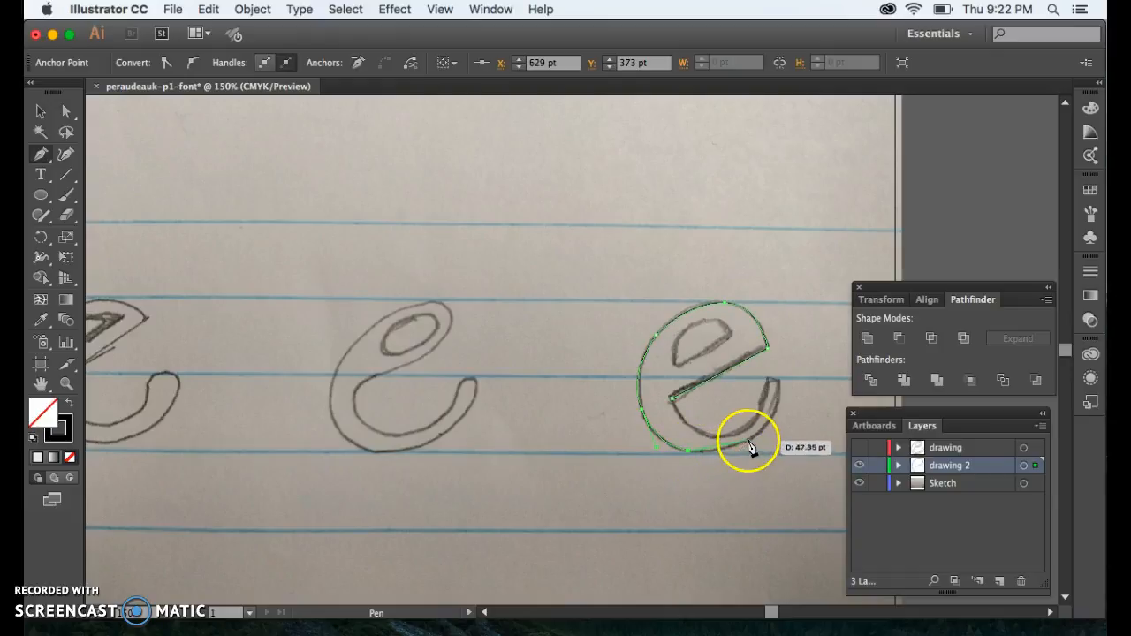
pyautogui.moveTo(740, 451); pyautogui.dragTo(778, 404)
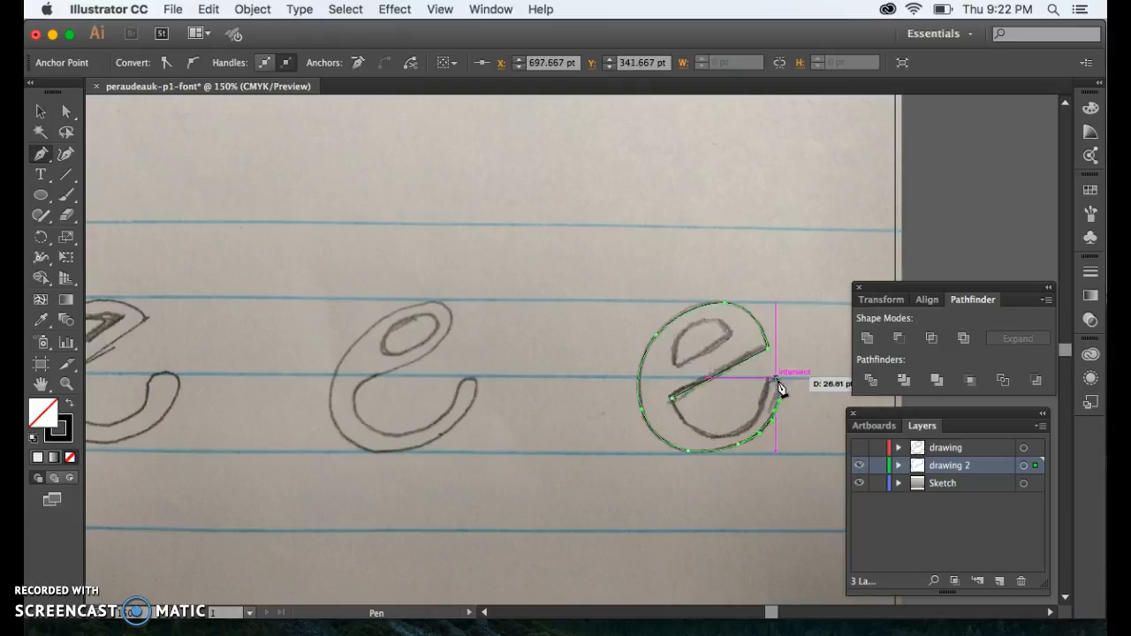
# Trace the e's short terminal edge and lower inner curve, closing the path at the crossbar's starting anchor.
pyautogui.click(778, 387)
pyautogui.click(768, 381)
pyautogui.moveTo(769, 387); pyautogui.dragTo(673, 414)
pyautogui.click(746, 426)
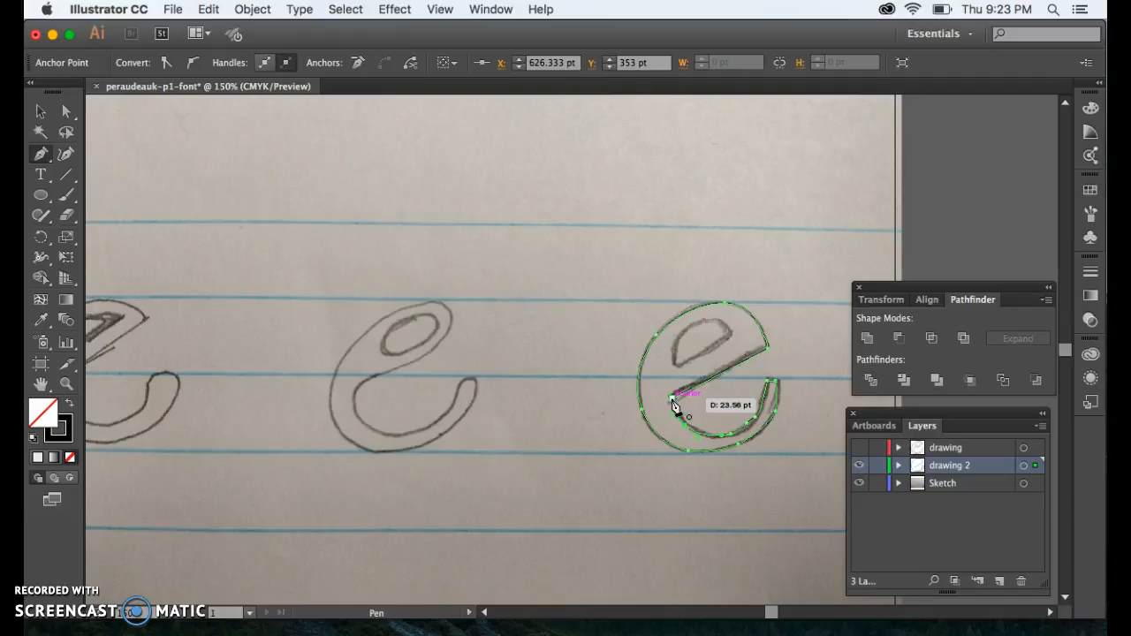
pyautogui.moveTo(675, 404); pyautogui.dragTo(672, 397)
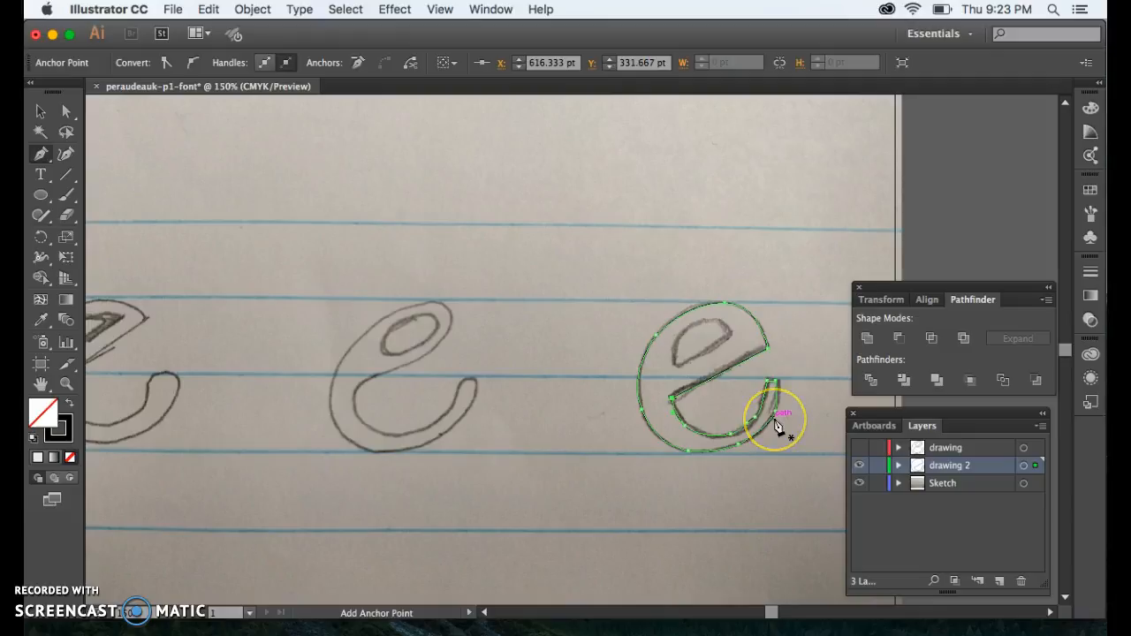
# Zoom to 300% on the traced e and hide the Sketch layer so only the outline shows.
pyautogui.press('super+equal')
pyautogui.press('super+equal')
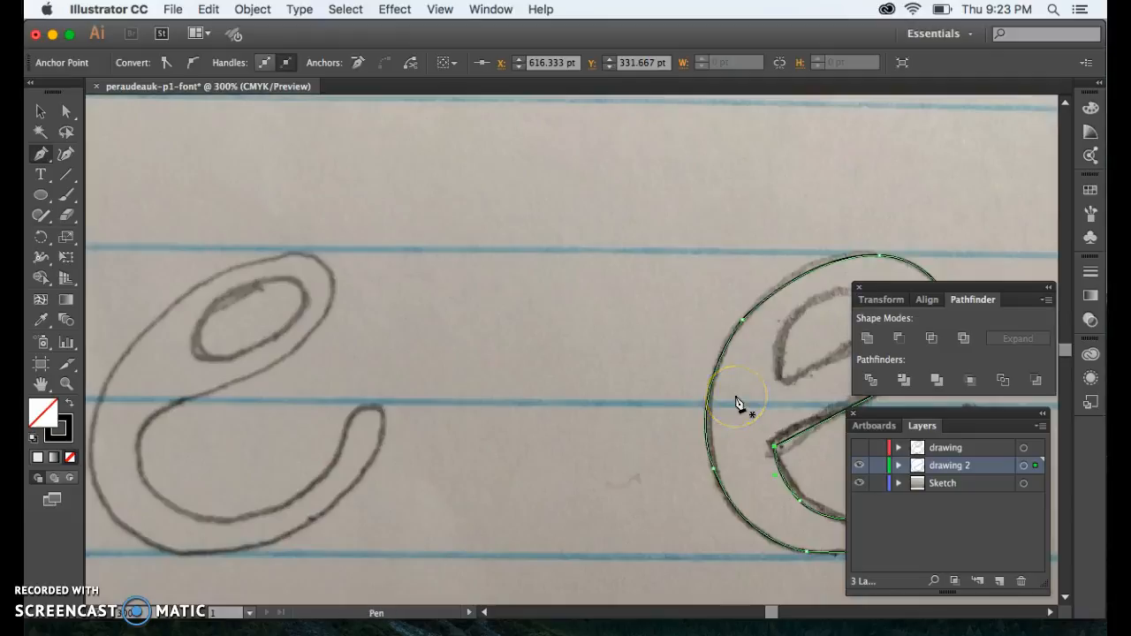
pyautogui.moveTo(762, 426); pyautogui.dragTo(428, 350)
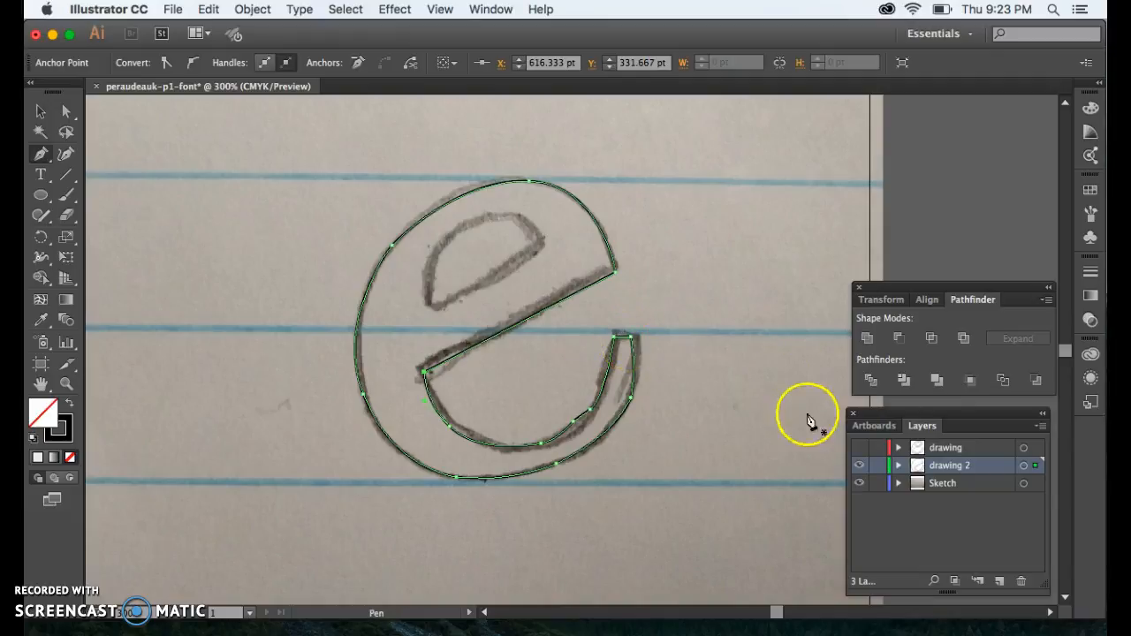
pyautogui.click(859, 486)
pyautogui.click(859, 484)
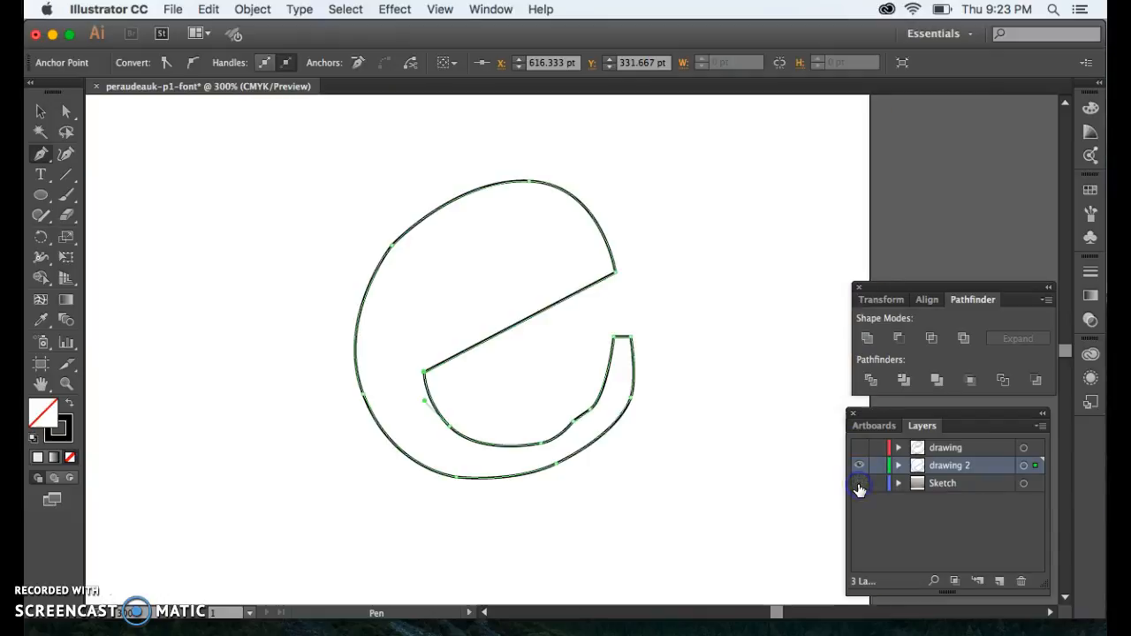
# Try to smooth the kink in the e's lower inner curve by repositioning its anchor point.
pyautogui.click(68, 113)
pyautogui.click(479, 416)
pyautogui.moveTo(569, 428); pyautogui.dragTo(573, 433)
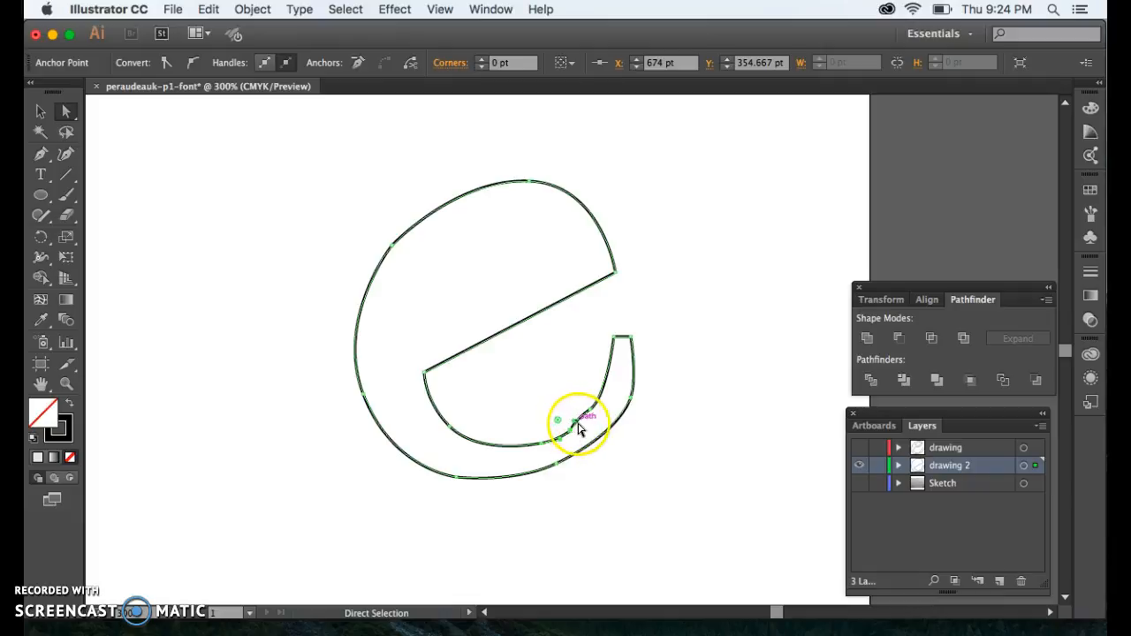
pyautogui.moveTo(43, 152); pyautogui.dragTo(90, 215)
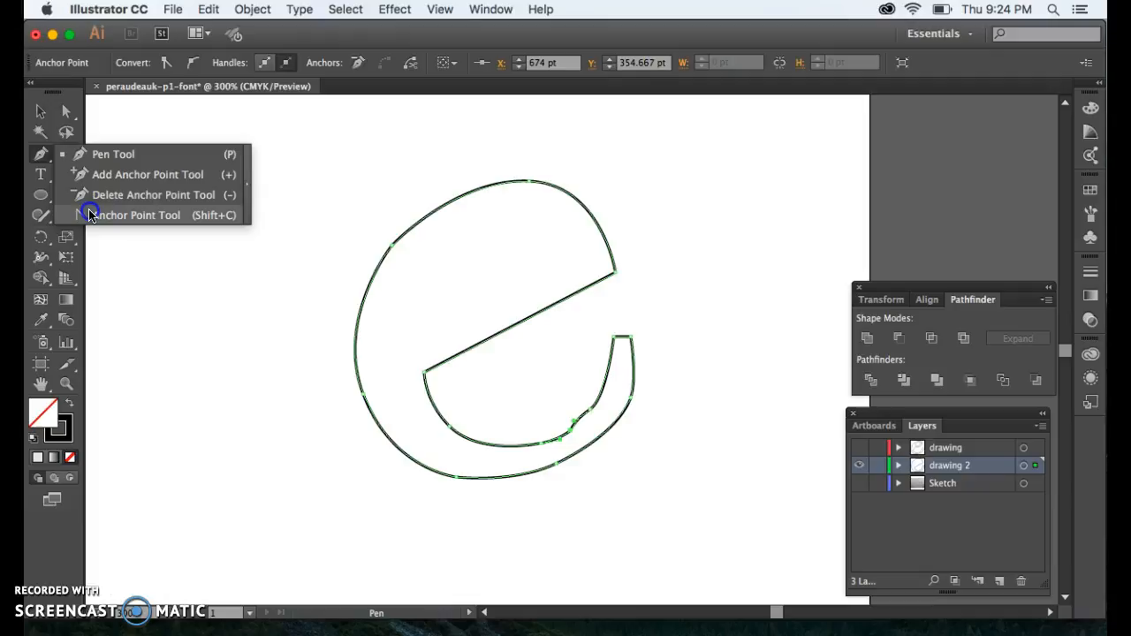
pyautogui.moveTo(89, 215); pyautogui.dragTo(89, 215)
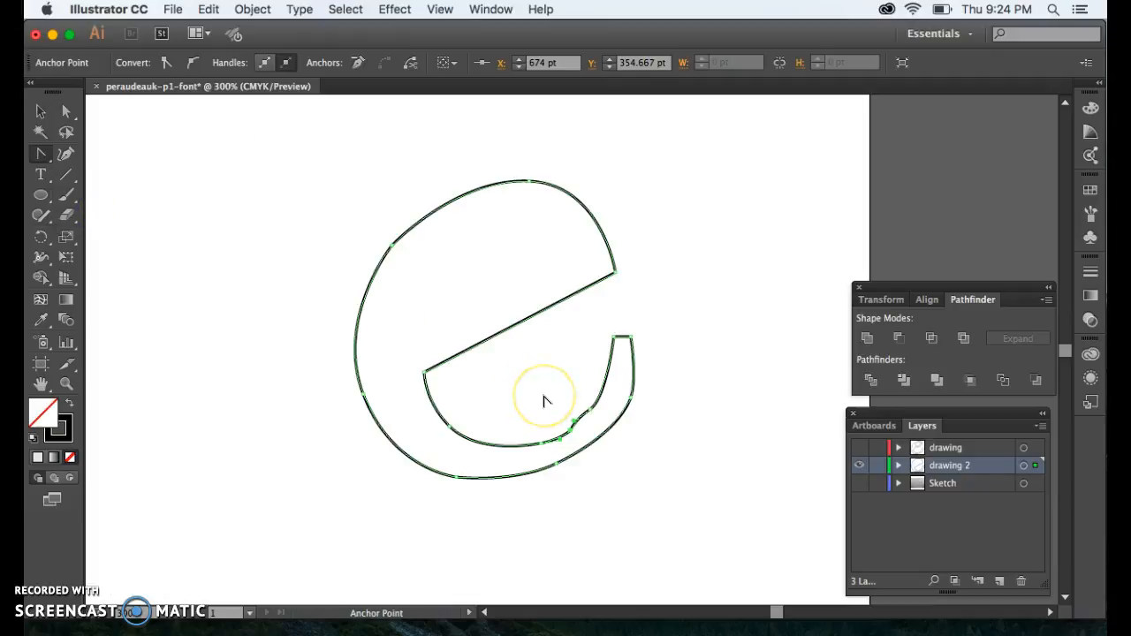
pyautogui.press('super+z')
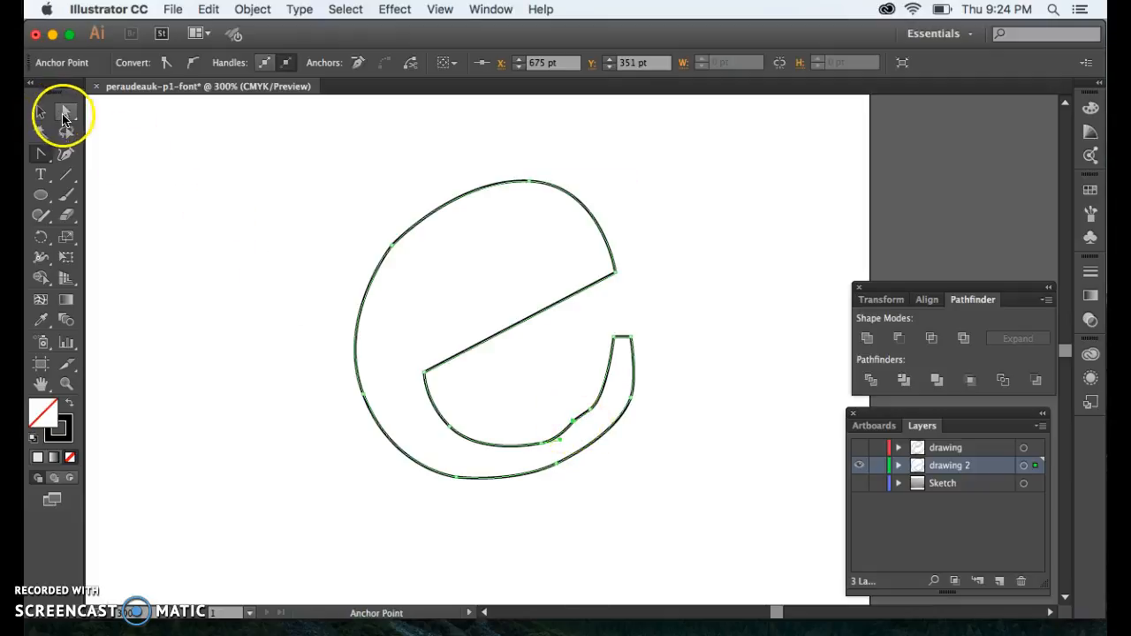
pyautogui.click(64, 112)
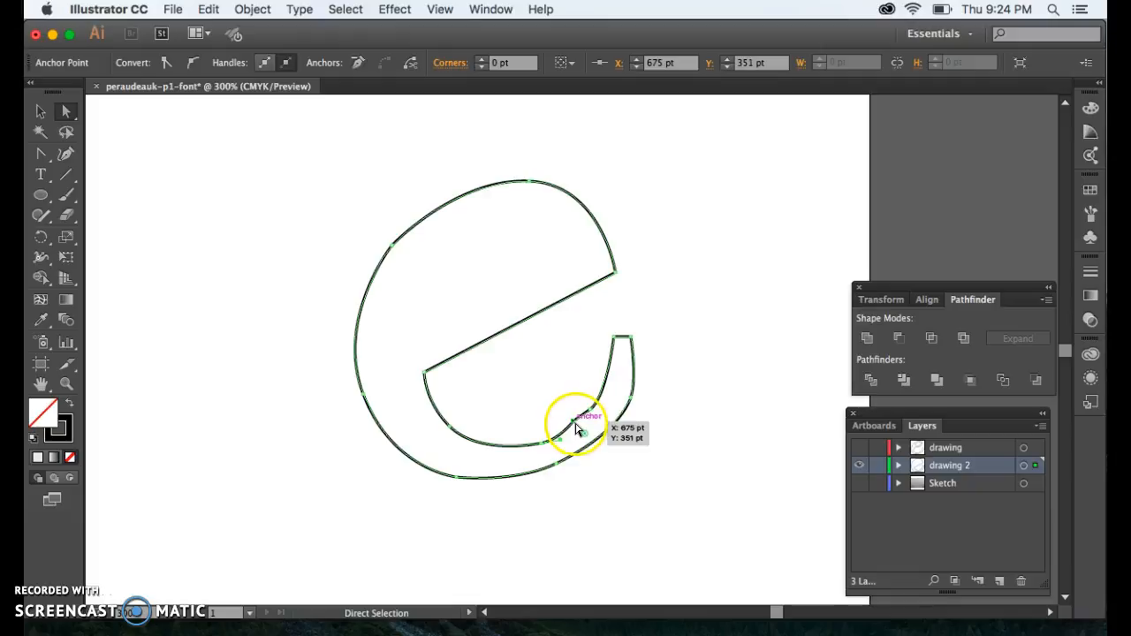
pyautogui.moveTo(577, 431); pyautogui.dragTo(579, 433)
pyautogui.press('super+z')
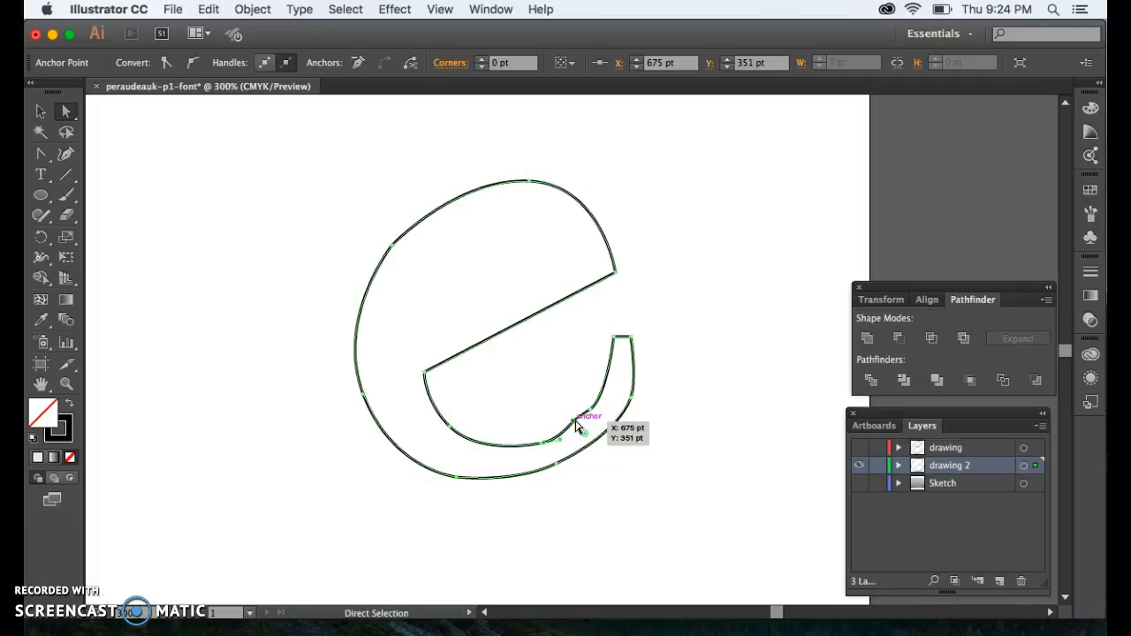
# Smooth the kink in the inner curve by adjusting its handles and moving its two anchors to about X 676, Y 353 pt and X 685, Y 346 pt.
pyautogui.click(41, 154)
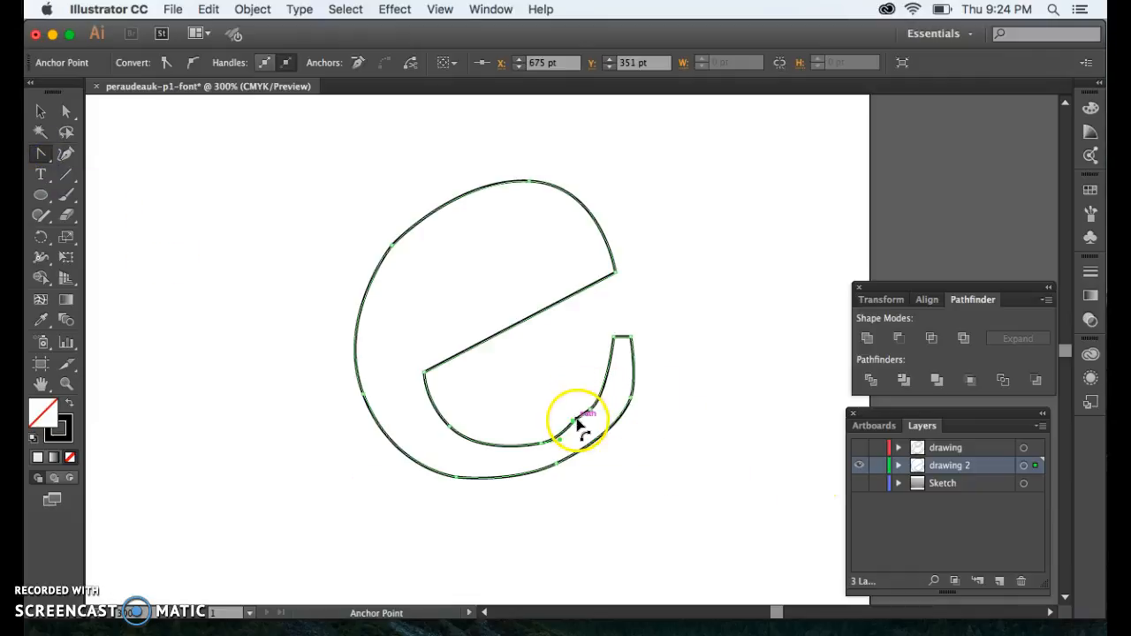
pyautogui.moveTo(573, 425); pyautogui.dragTo(611, 426)
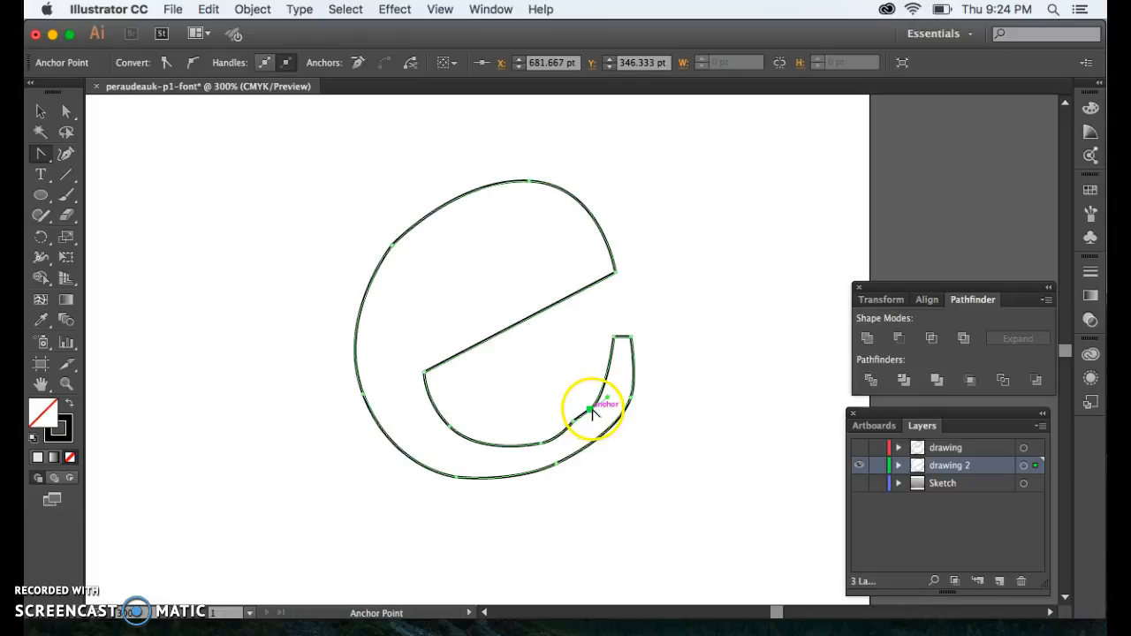
pyautogui.press('a')
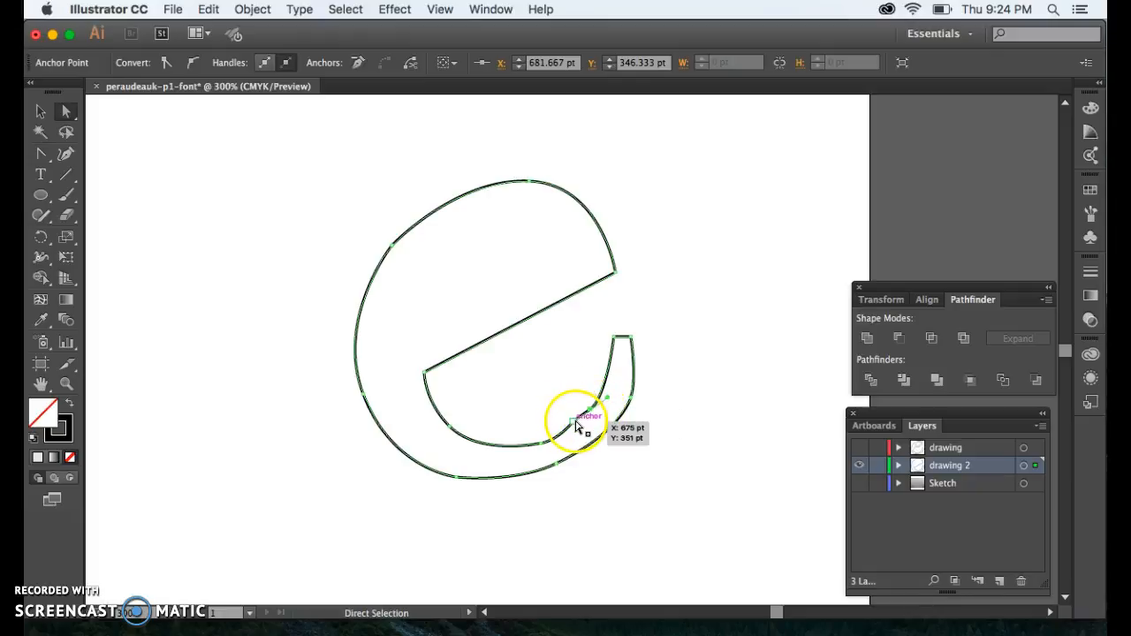
pyautogui.click(576, 425)
pyautogui.moveTo(576, 428); pyautogui.dragTo(577, 430)
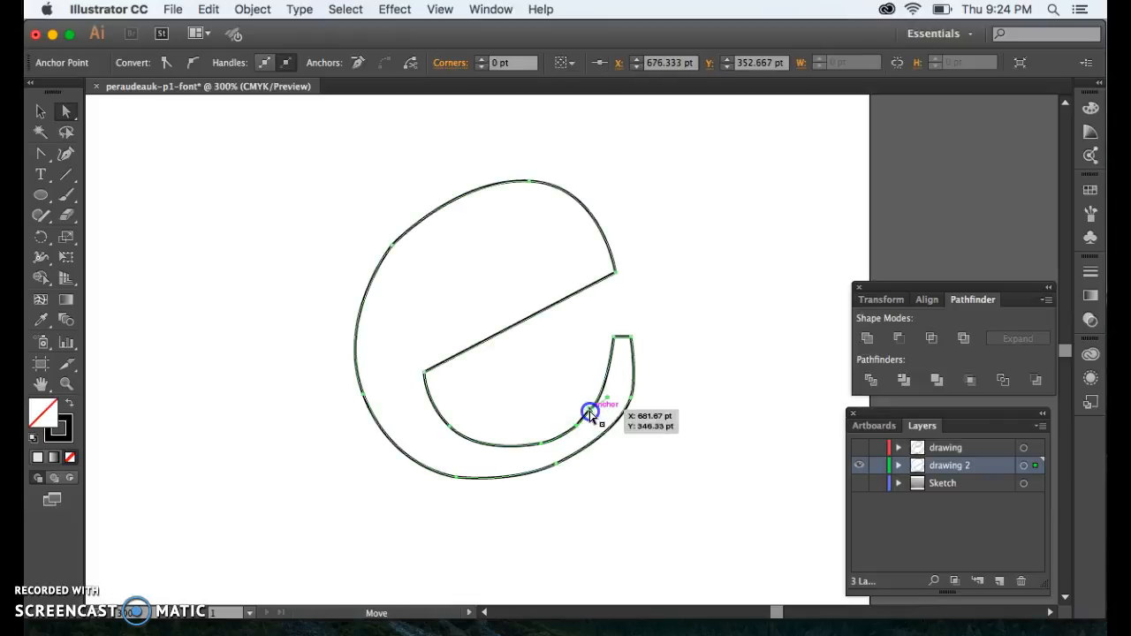
pyautogui.moveTo(596, 414); pyautogui.dragTo(617, 394)
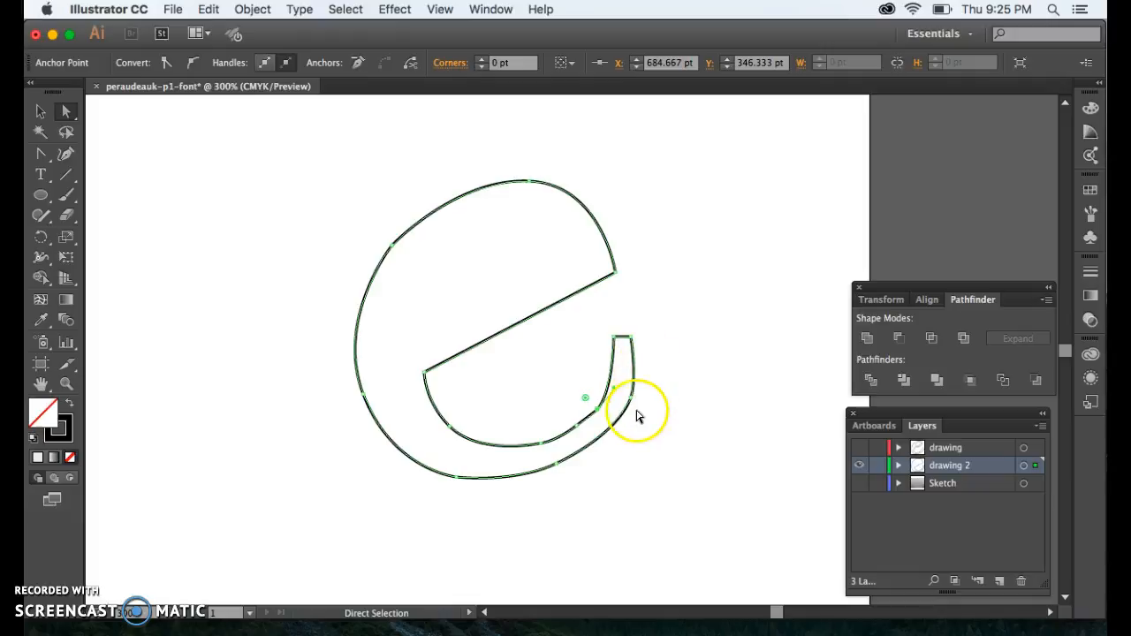
# Move the terminal's outer corner to X 701, Y 317.667 pt and the outer curve's upper-left anchor to X 600.667, Y 282 pt.
pyautogui.moveTo(632, 341); pyautogui.dragTo(641, 339)
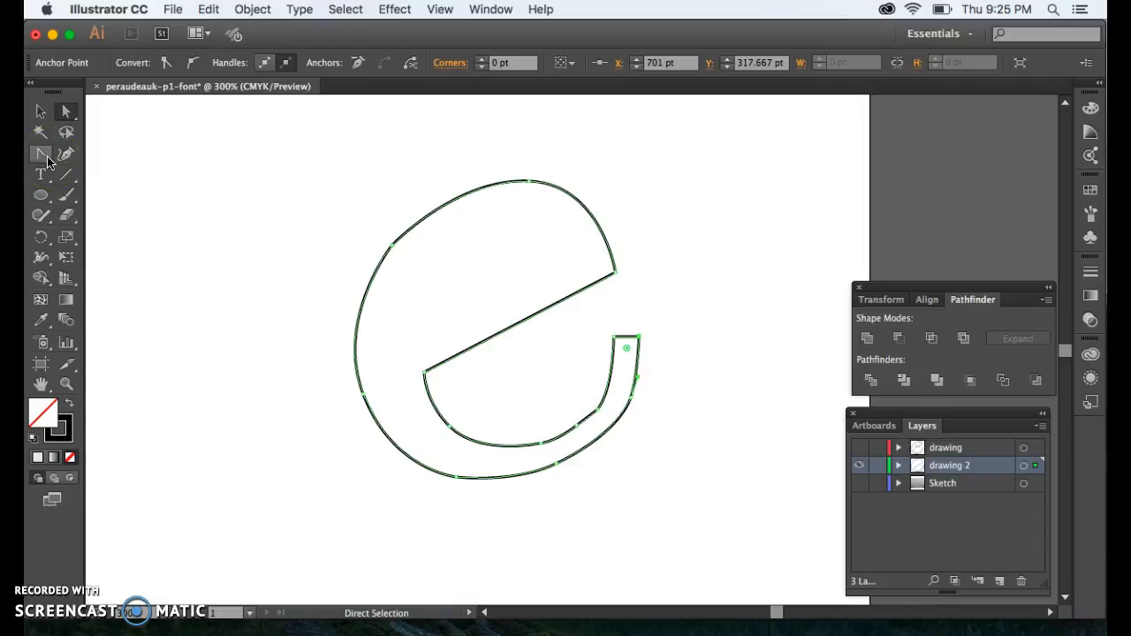
pyautogui.moveTo(394, 254); pyautogui.dragTo(385, 247)
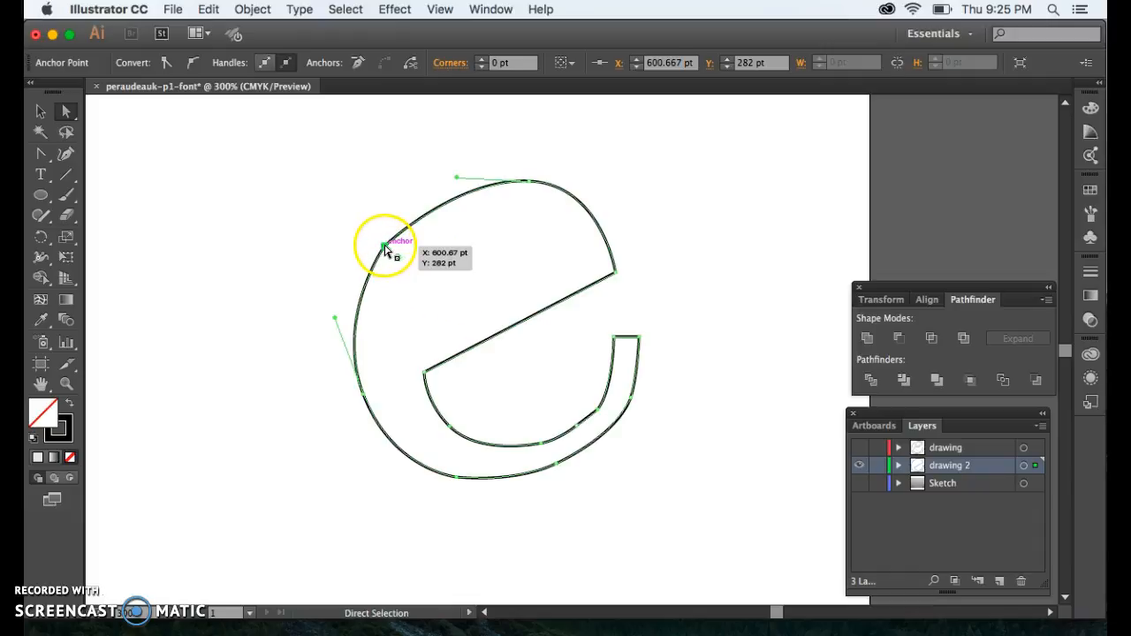
# Try to simplify the outer curve by deleting its upper-left anchor point.
pyautogui.press('v')
pyautogui.click(39, 156)
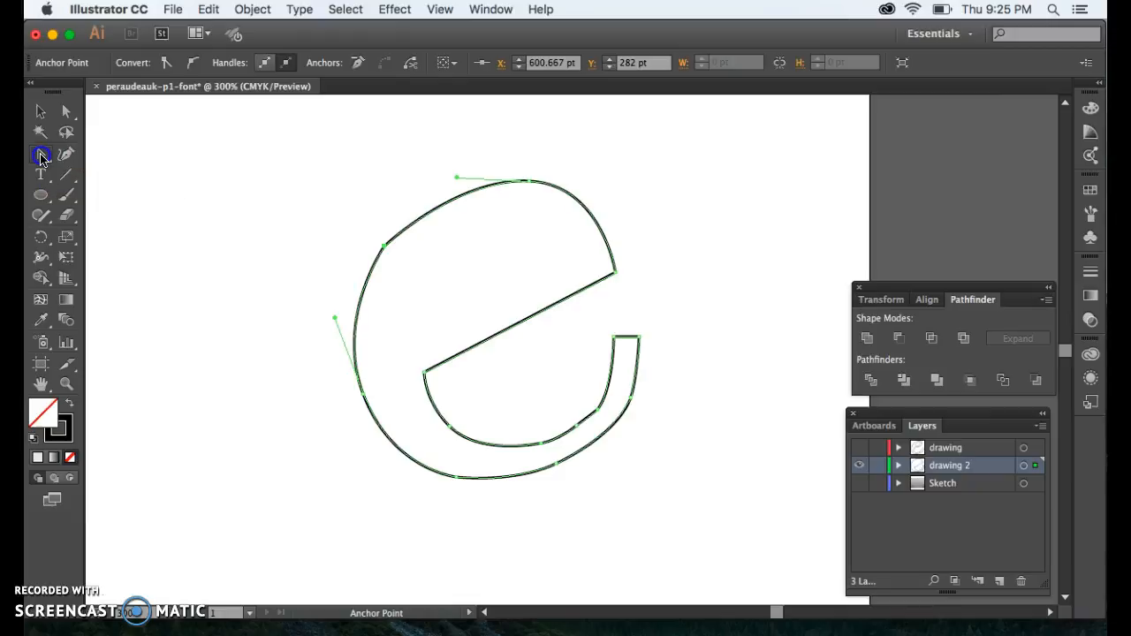
pyautogui.click(40, 157)
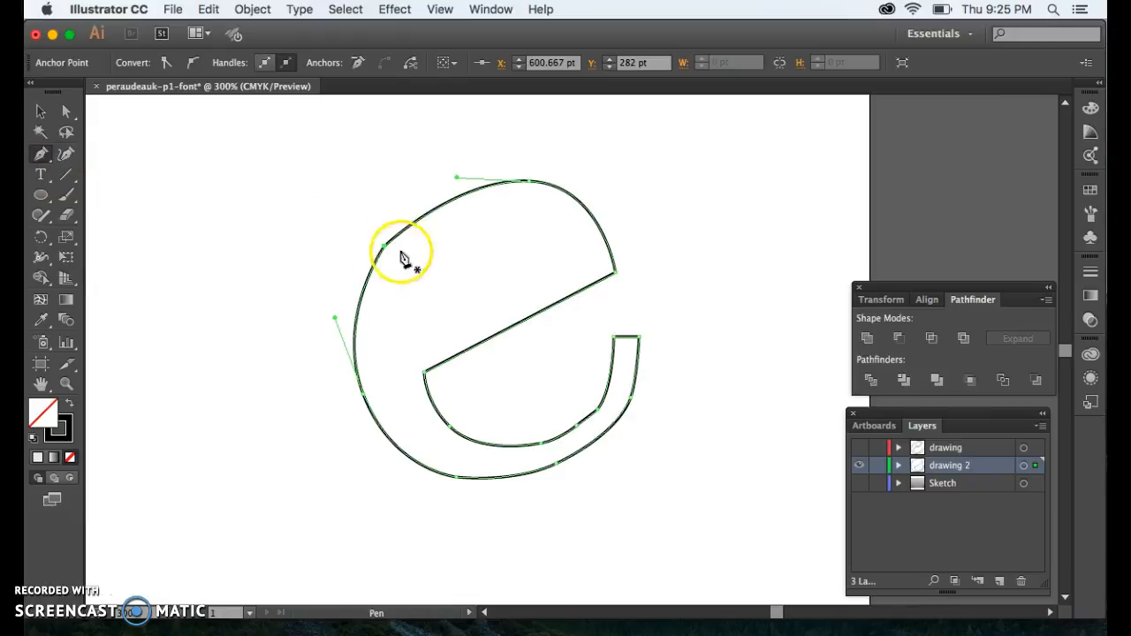
pyautogui.click(385, 246)
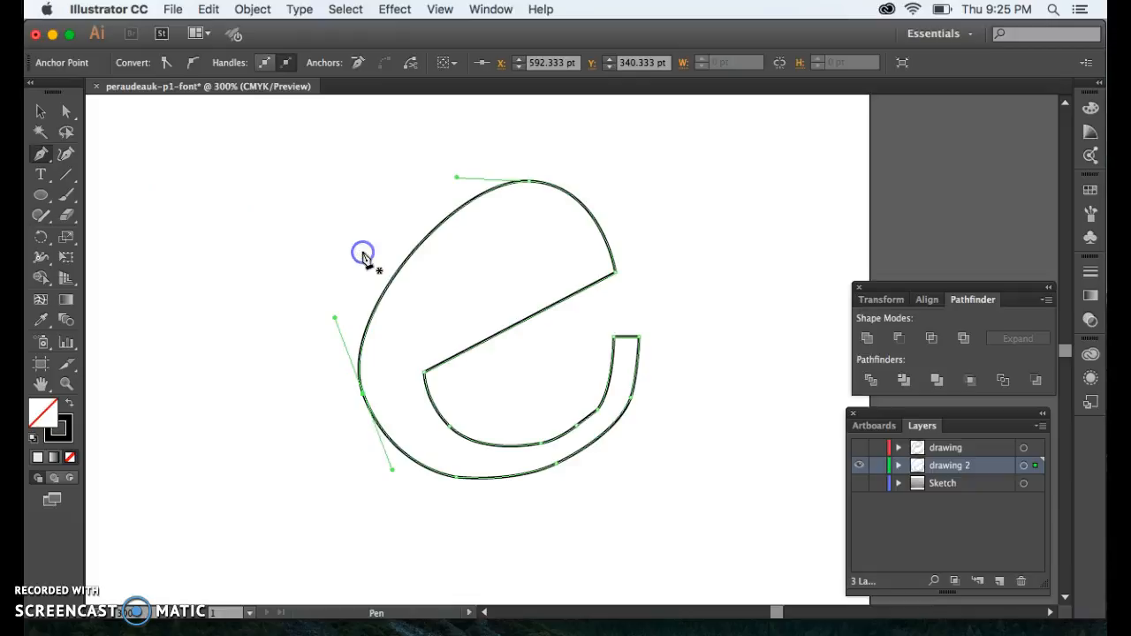
pyautogui.press('super+z')
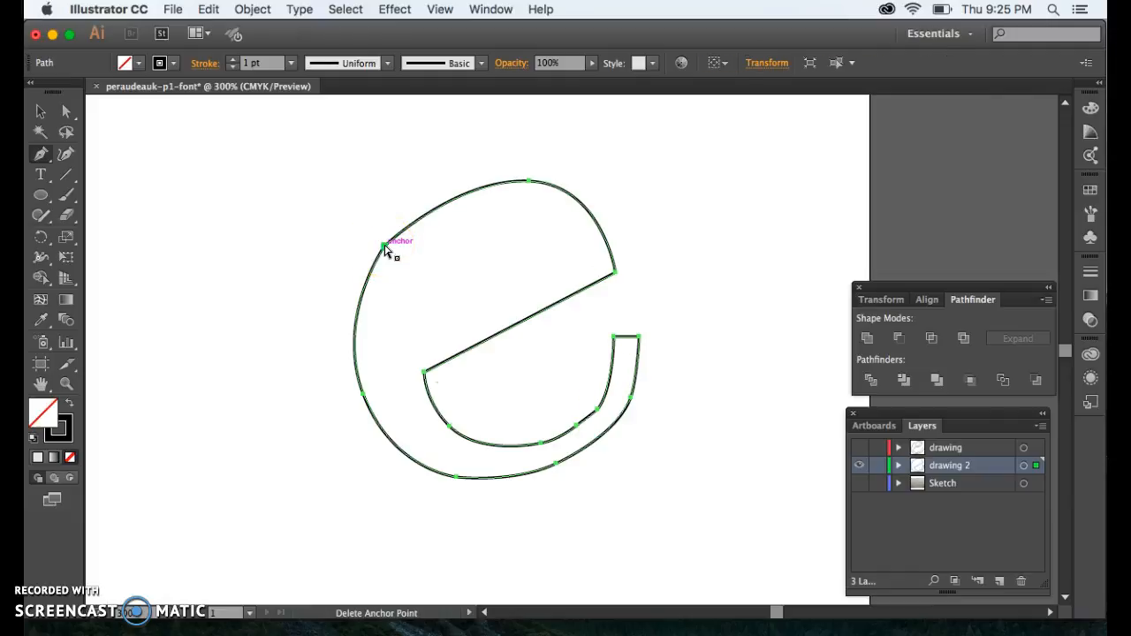
# Move the outer curve's upper-left anchor farther outward to X 598.333 pt, Y 280.333 pt.
pyautogui.press('a')
pyautogui.click(384, 247)
pyautogui.moveTo(384, 248)
pyautogui.mouseDown()
pyautogui.moveTo(362, 248)
pyautogui.moveTo(381, 252)
pyautogui.moveTo(379, 242)
pyautogui.mouseUp()
pyautogui.click(379, 244)
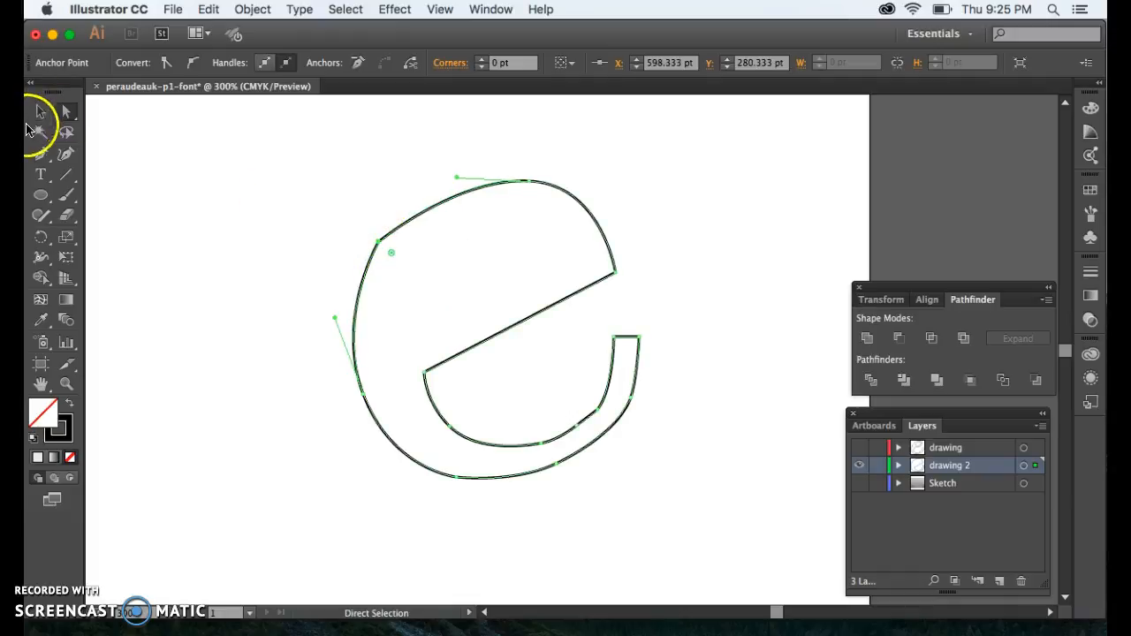
# Try removing the outer curve's upper-left anchor with the Pen tool, and undo the deletion.
pyautogui.click(41, 156)
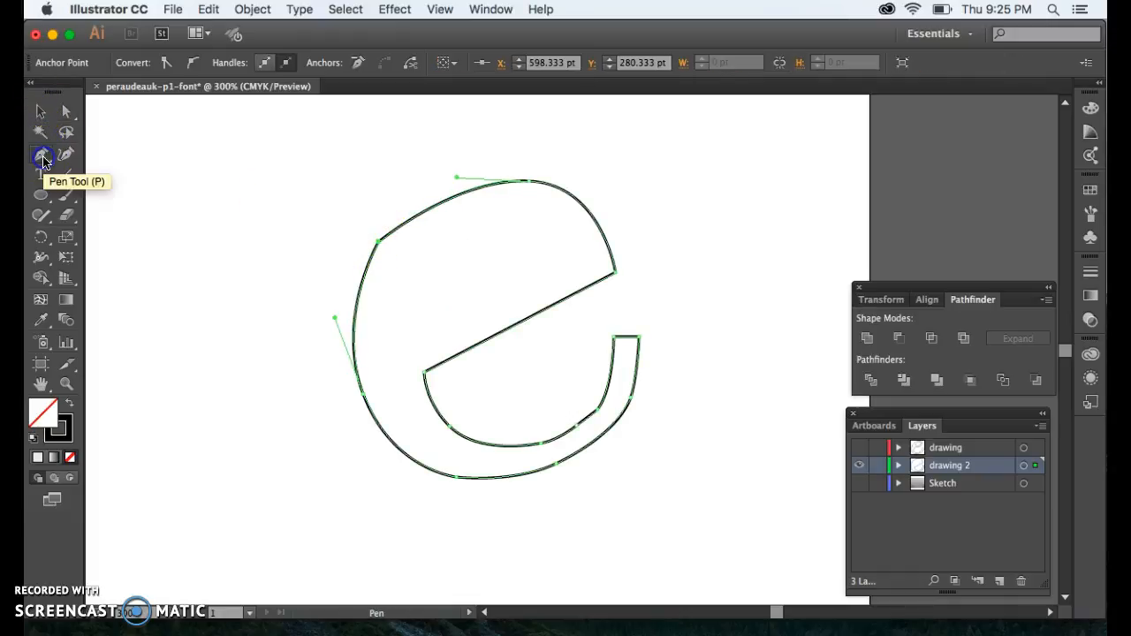
pyautogui.click(378, 243)
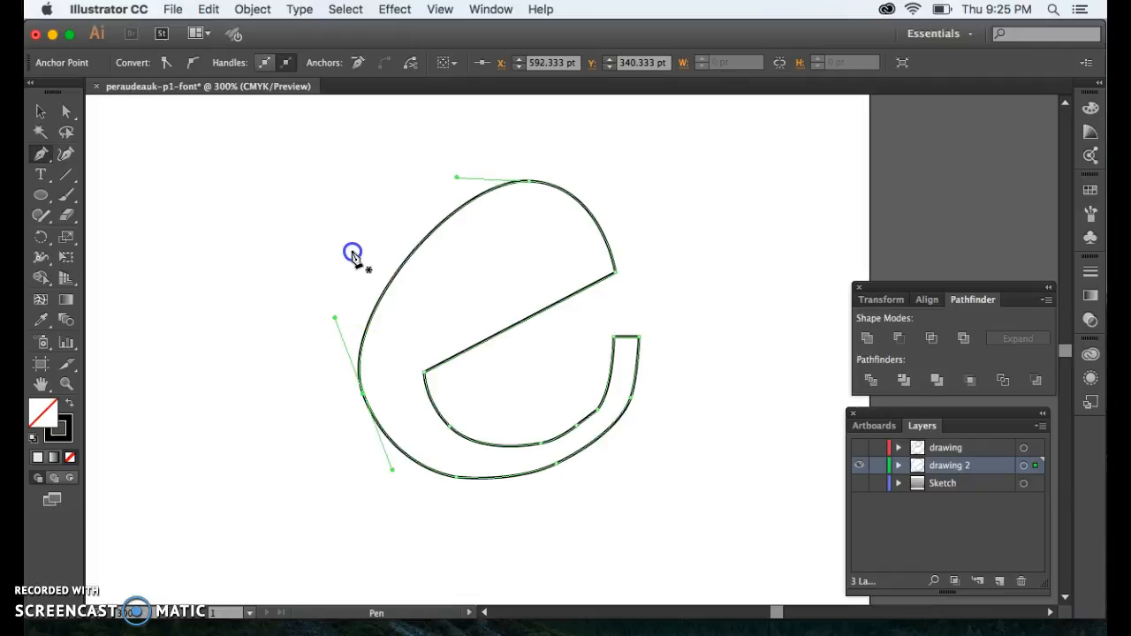
pyautogui.press('super+z')
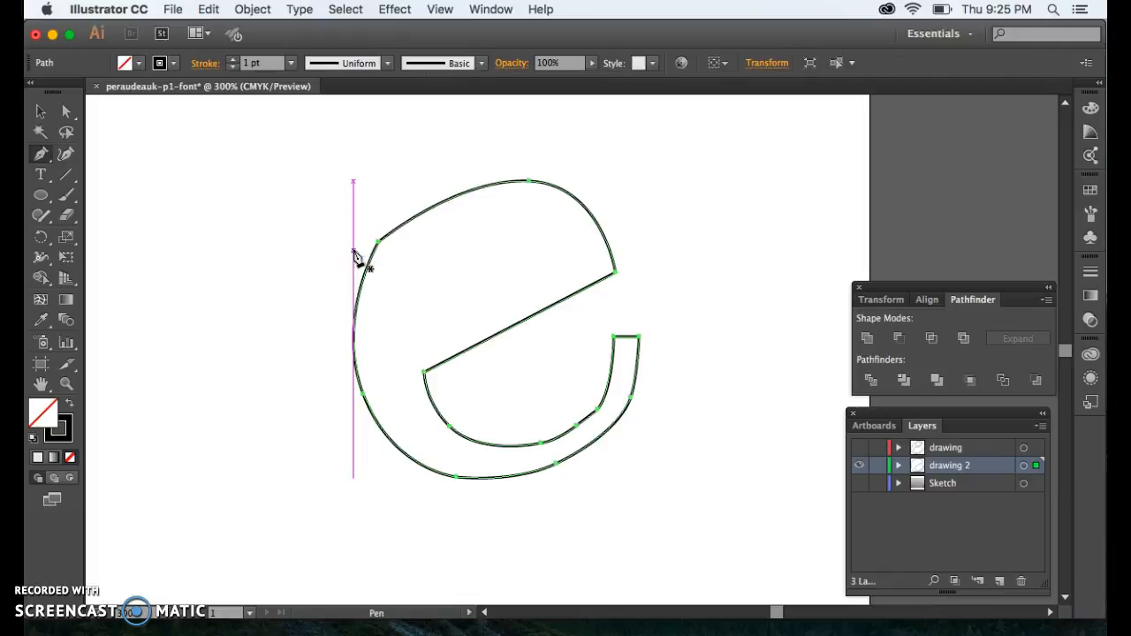
# Convert the outer curve's upper-left corner anchor into a smooth point with the Anchor Point tool, pulling its handles along the curve.
pyautogui.click(47, 159)
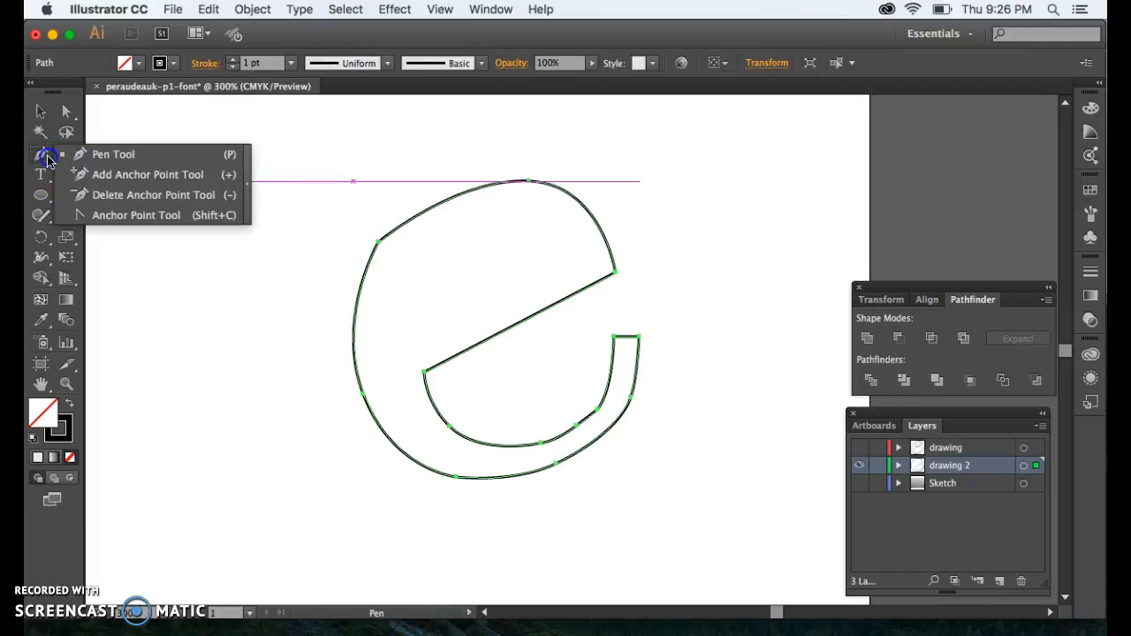
pyautogui.click(133, 215)
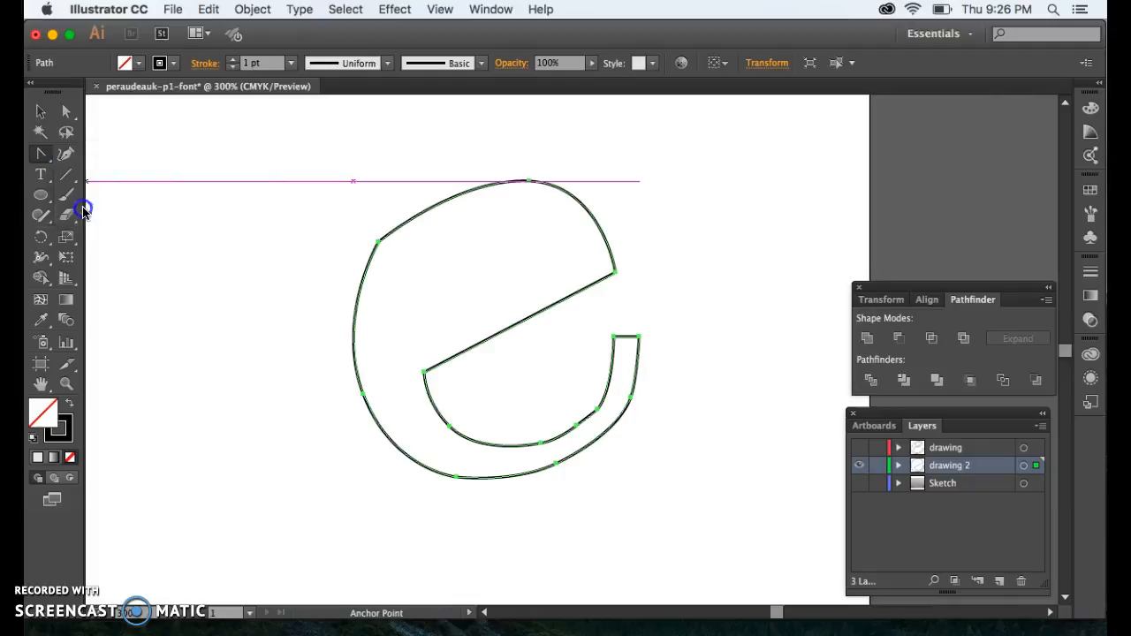
pyautogui.click(377, 241)
pyautogui.moveTo(365, 258); pyautogui.dragTo(359, 263)
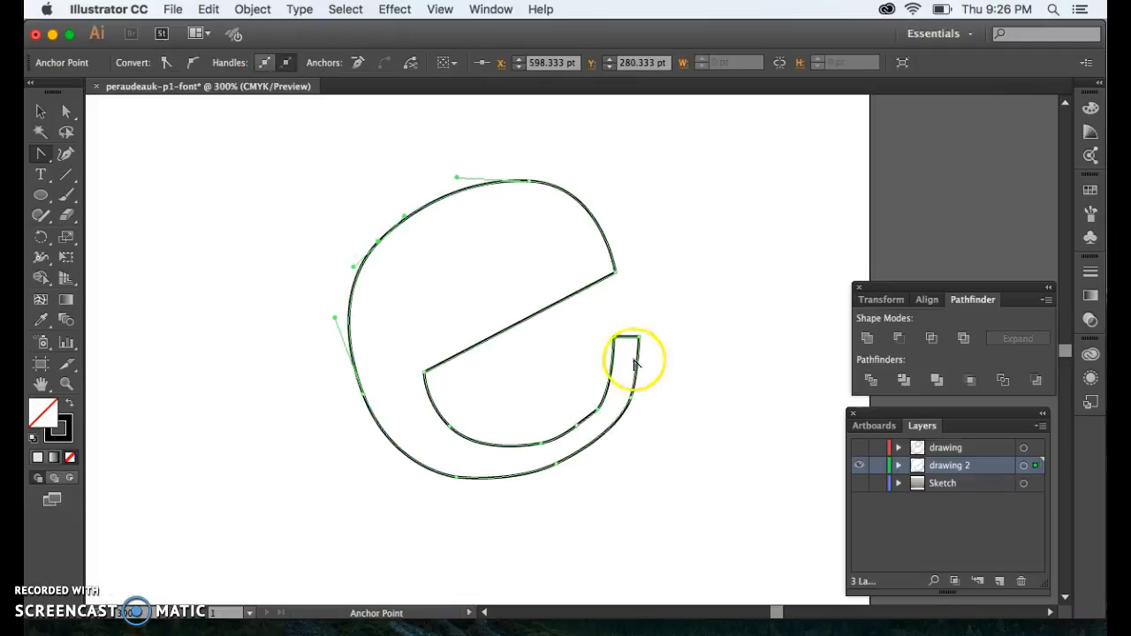
# Move the crossbar's lower-left corner outward to X 611.823, Y 334.022 pt.
pyautogui.moveTo(428, 377); pyautogui.dragTo(415, 381)
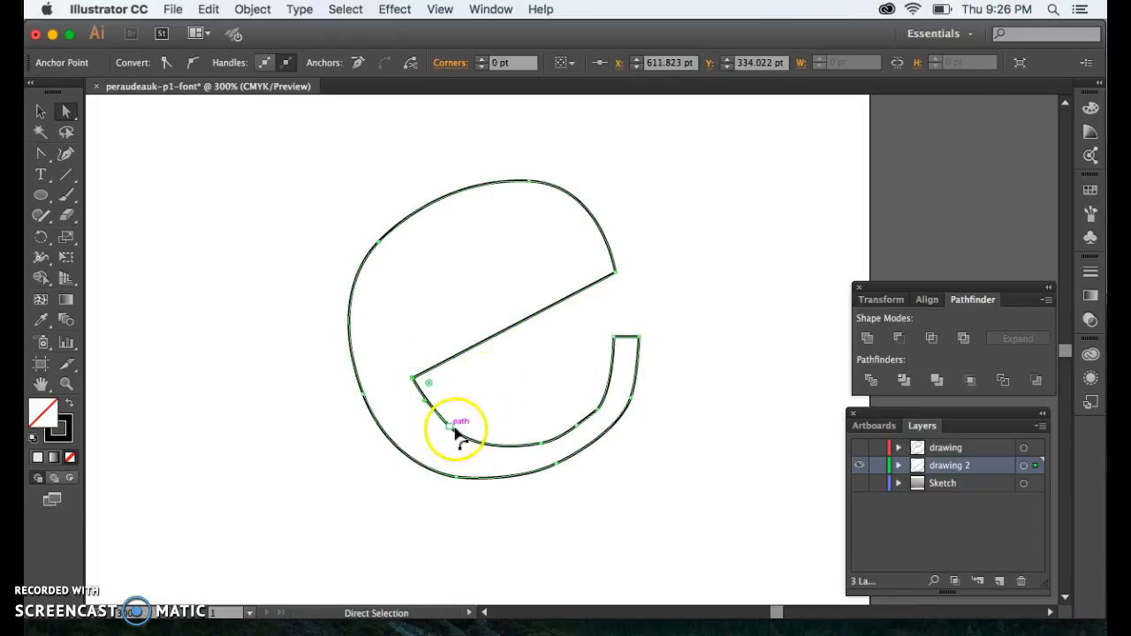
pyautogui.moveTo(589, 424); pyautogui.dragTo(602, 417)
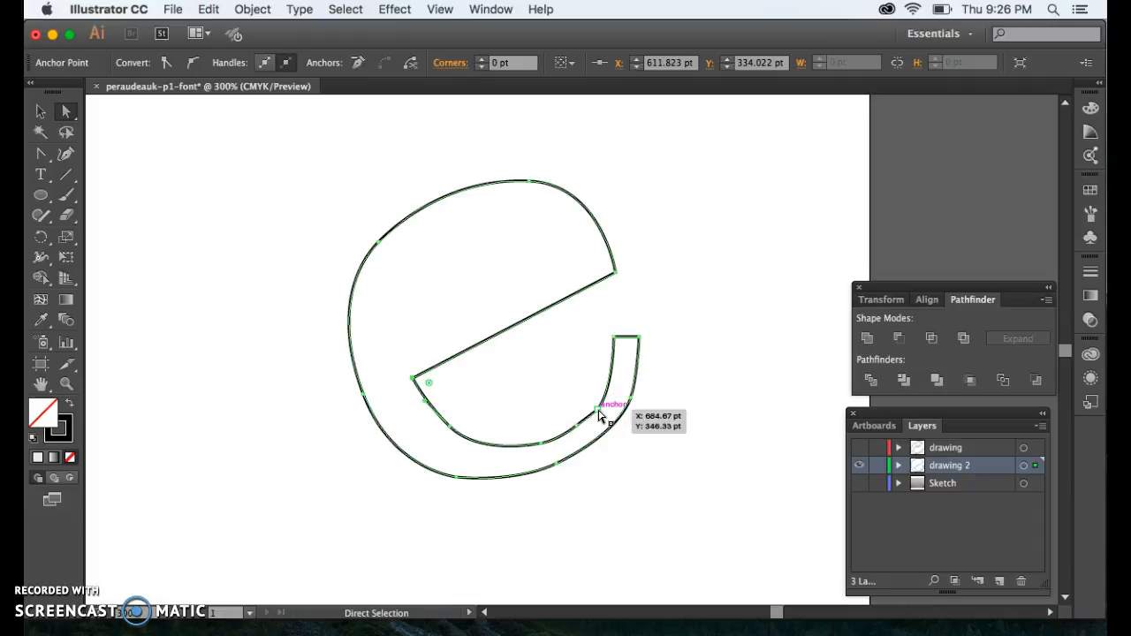
# Convert the inner curve's anchor at X 684.667, Y 346.333 pt to a corner point with the Anchor Point tool.
pyautogui.hotkey('shift', 'c')
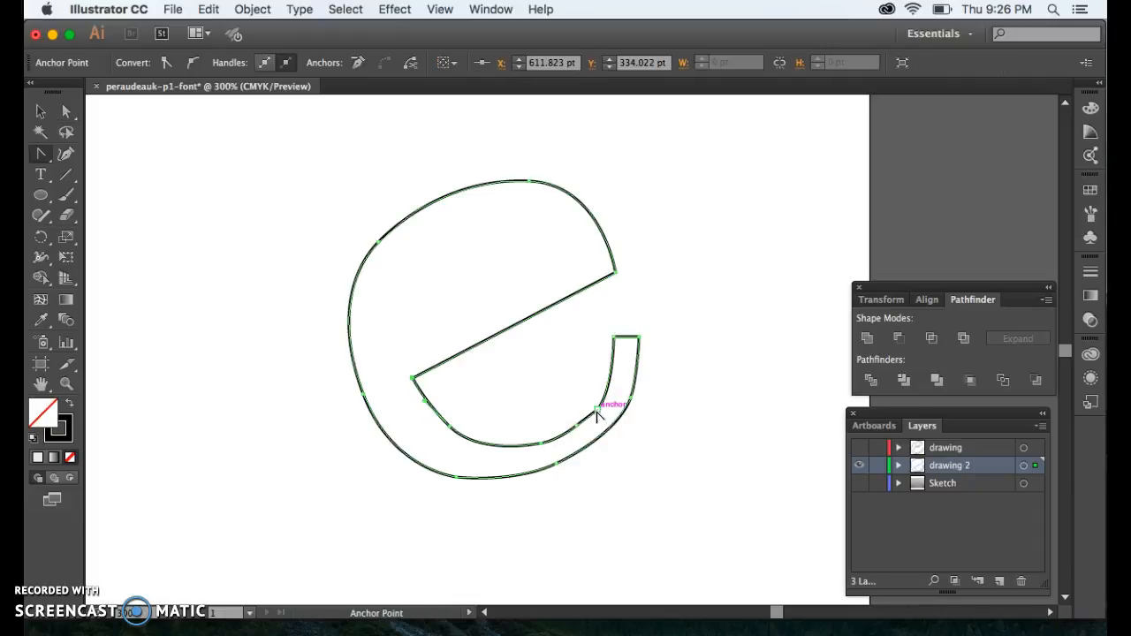
pyautogui.click(597, 408)
pyautogui.click(697, 415)
pyautogui.click(633, 410)
pyautogui.click(598, 409)
pyautogui.click(243, 281)
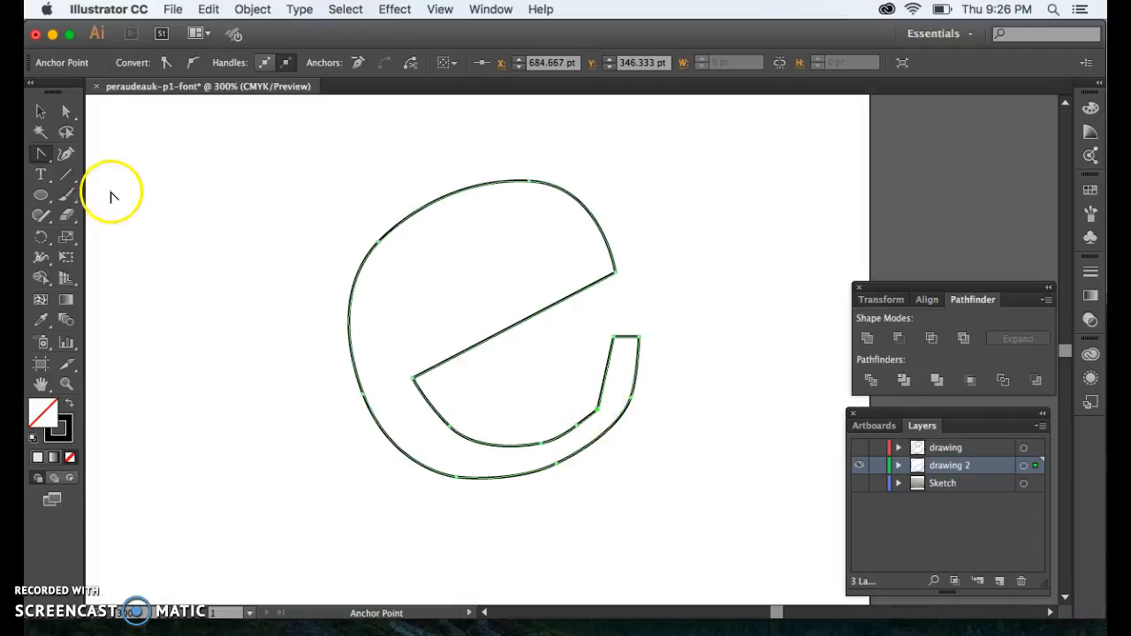
# Delete the inner curve's corner anchor below the terminal and move the adjacent anchor to X 683, Y 347.333 pt.
pyautogui.moveTo(41, 157); pyautogui.dragTo(81, 194)
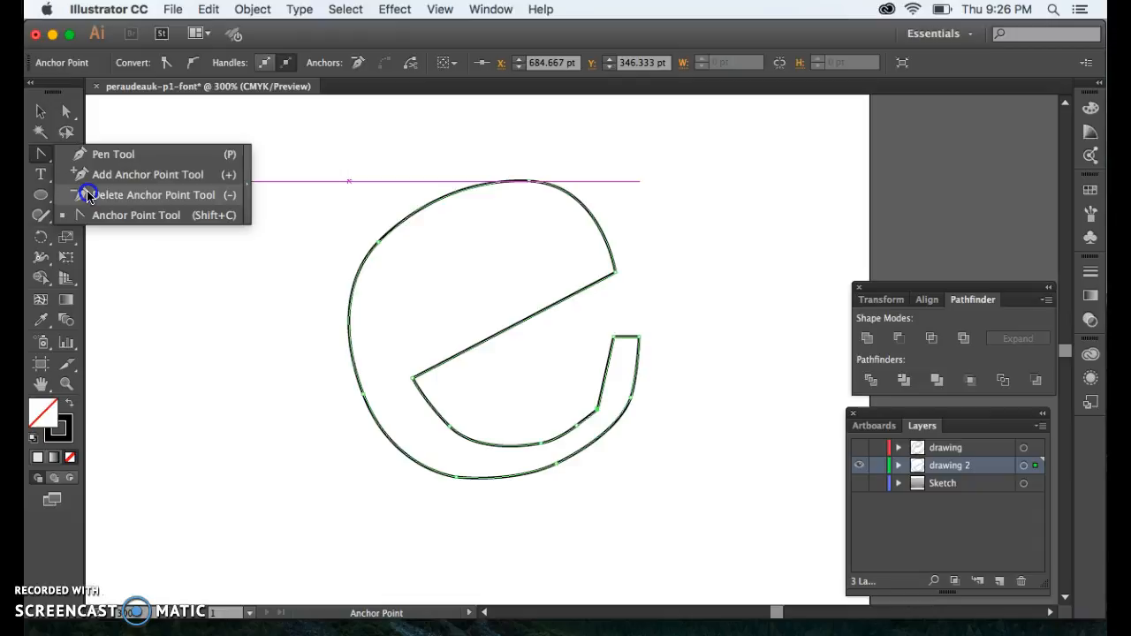
pyautogui.moveTo(87, 195); pyautogui.dragTo(89, 193)
pyautogui.click(598, 411)
pyautogui.moveTo(583, 413); pyautogui.dragTo(581, 432)
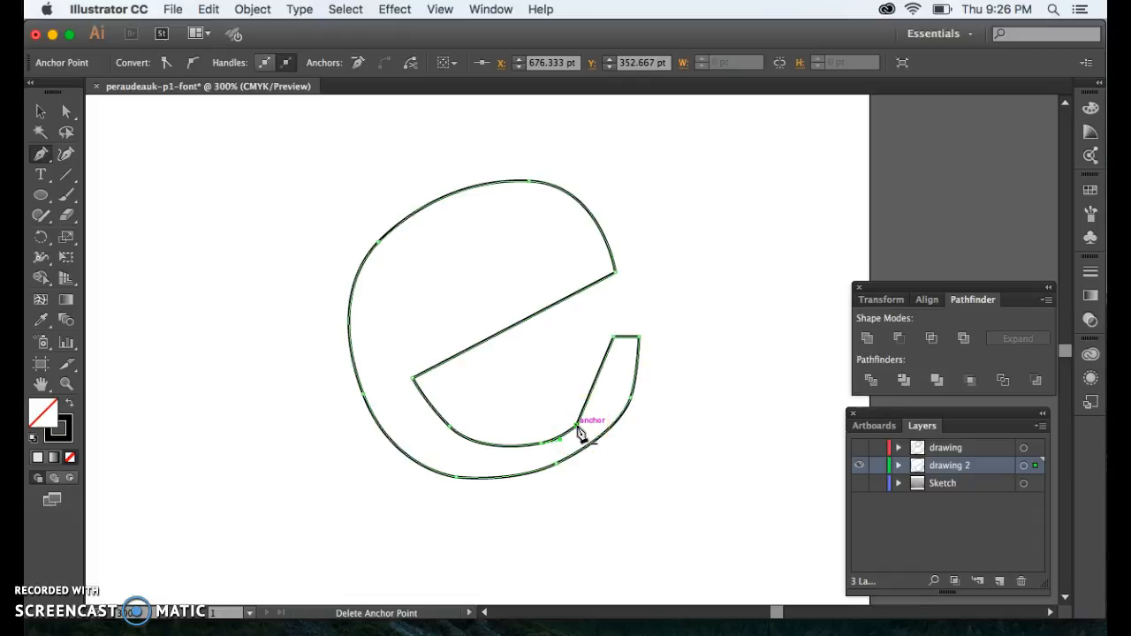
pyautogui.press('a')
pyautogui.moveTo(575, 429); pyautogui.dragTo(595, 414)
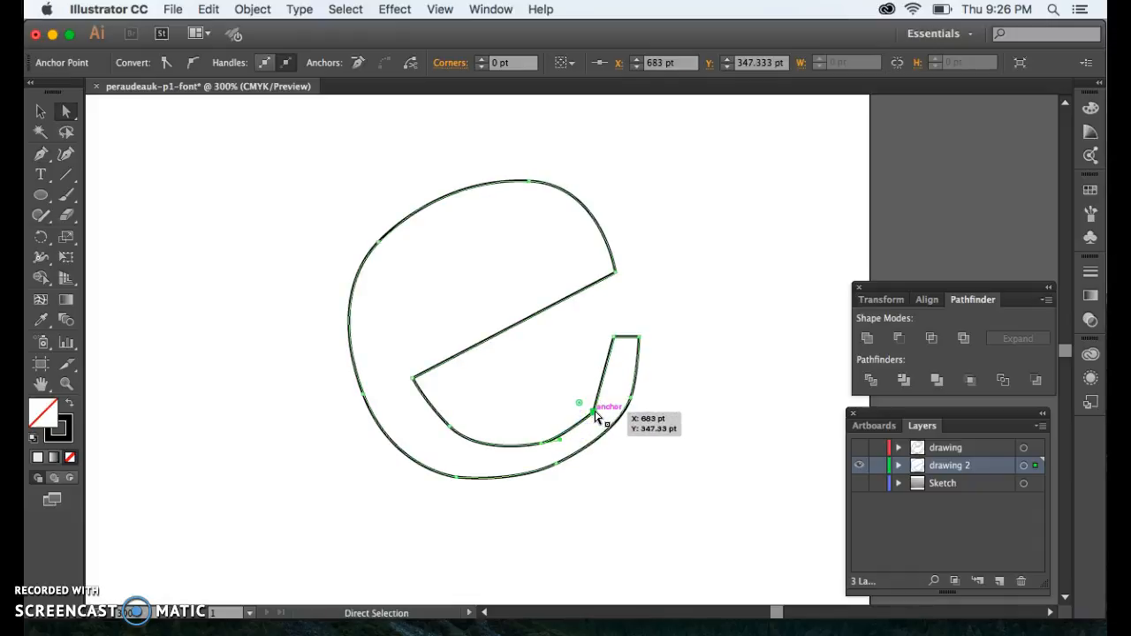
# Convert the inner curve's anchor at X 683, Y 347.333 pt to a smooth point, adjust its handles, and deselect the path.
pyautogui.hotkey('shift', 'c')
pyautogui.moveTo(593, 412)
pyautogui.mouseDown()
pyautogui.moveTo(604, 404)
pyautogui.moveTo(592, 418)
pyautogui.mouseUp()
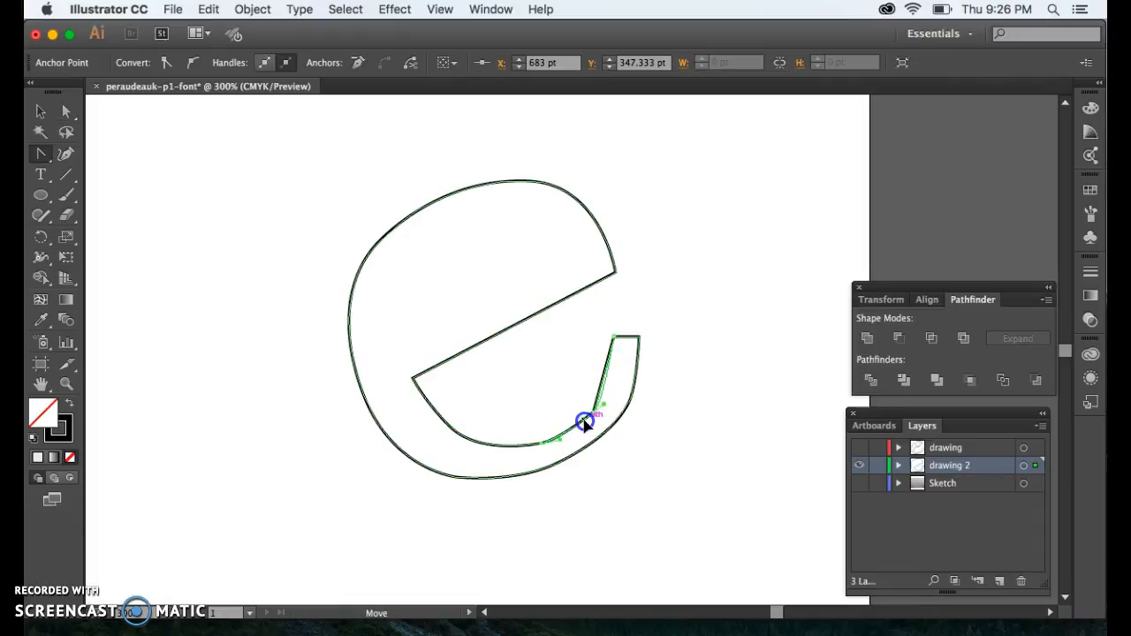
pyautogui.moveTo(580, 425); pyautogui.dragTo(588, 424)
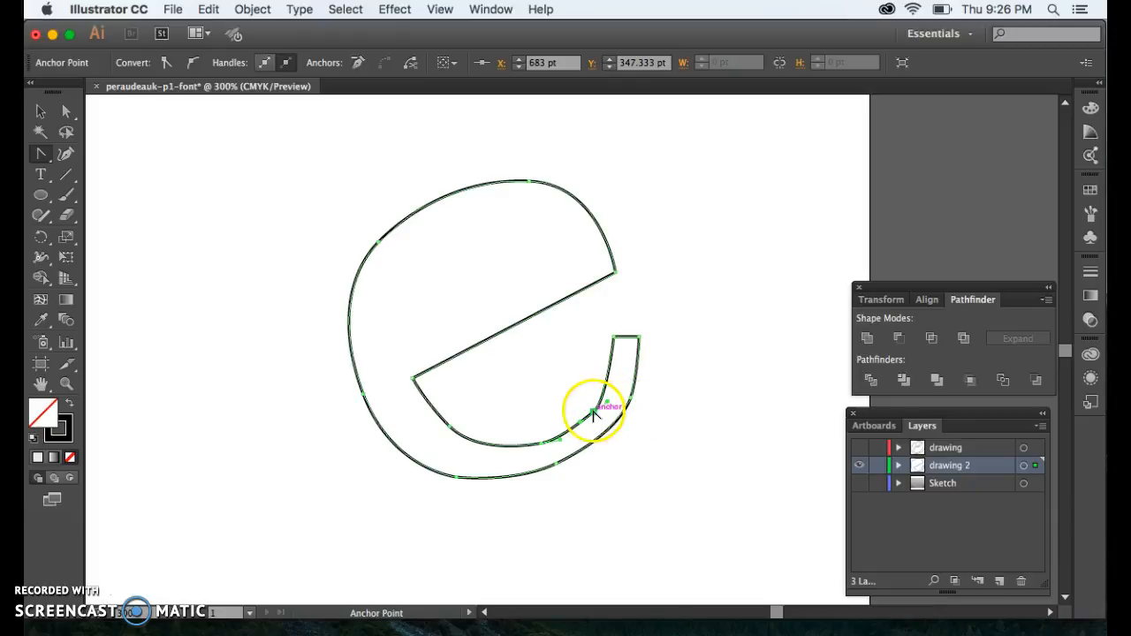
pyautogui.press('a')
pyautogui.moveTo(595, 410)
pyautogui.mouseDown()
pyautogui.moveTo(621, 417)
pyautogui.moveTo(596, 410)
pyautogui.moveTo(584, 428)
pyautogui.mouseUp()
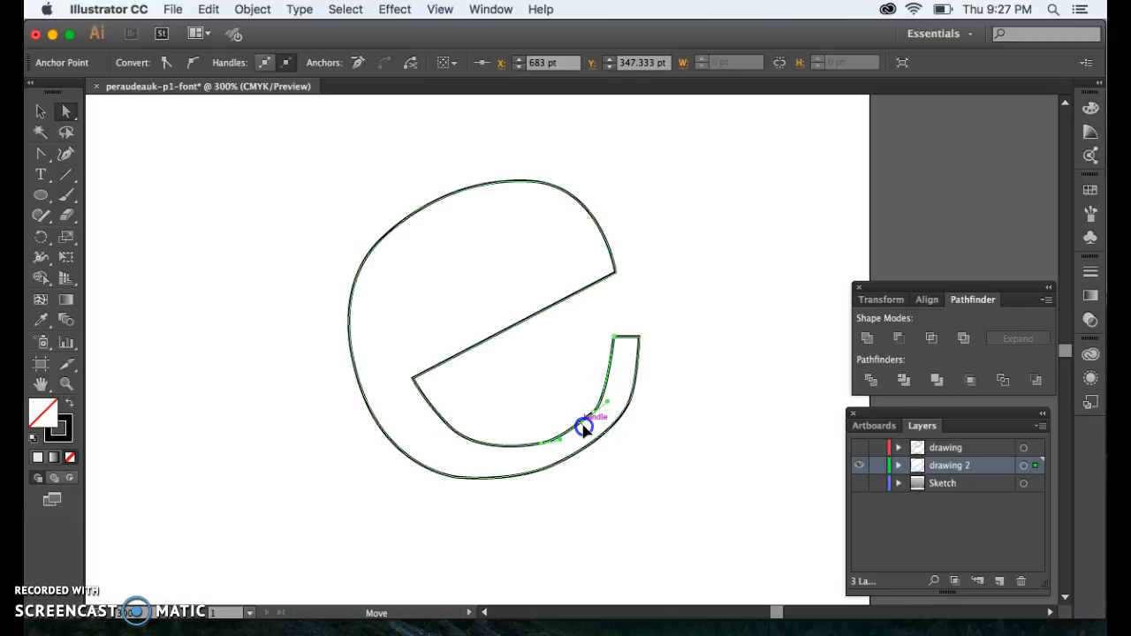
pyautogui.click(675, 420)
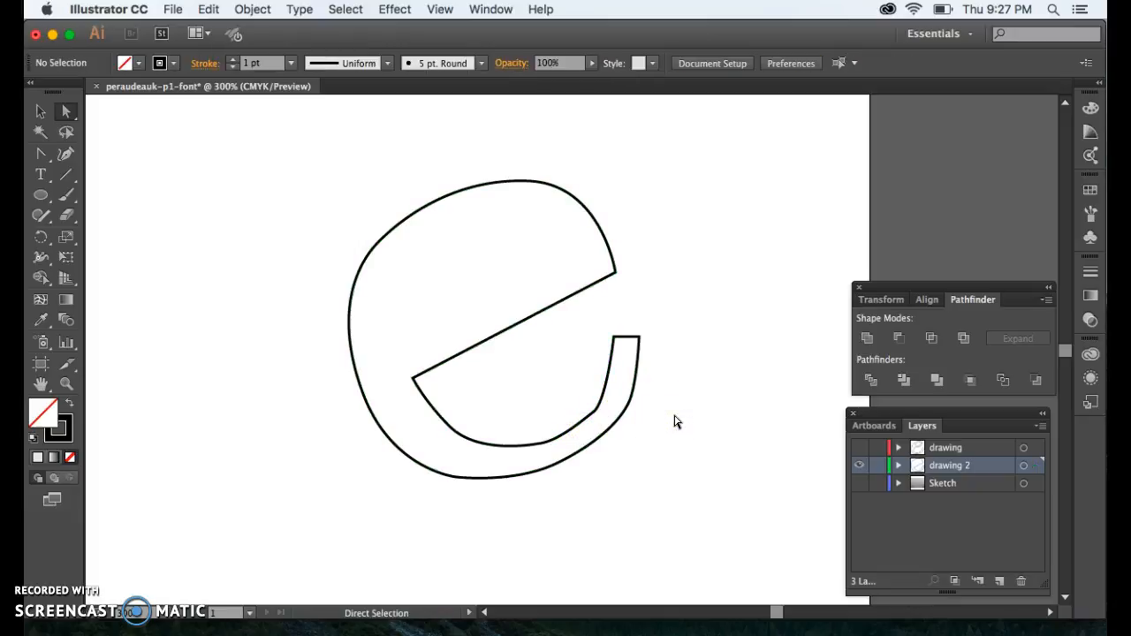
pyautogui.click(605, 397)
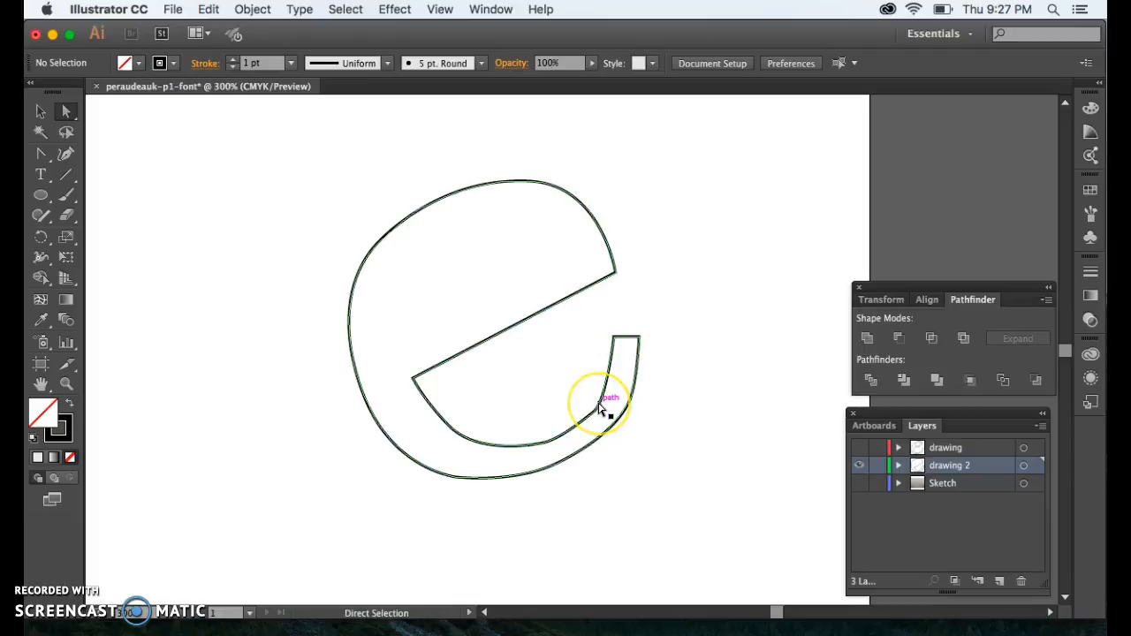
pyautogui.click(632, 262)
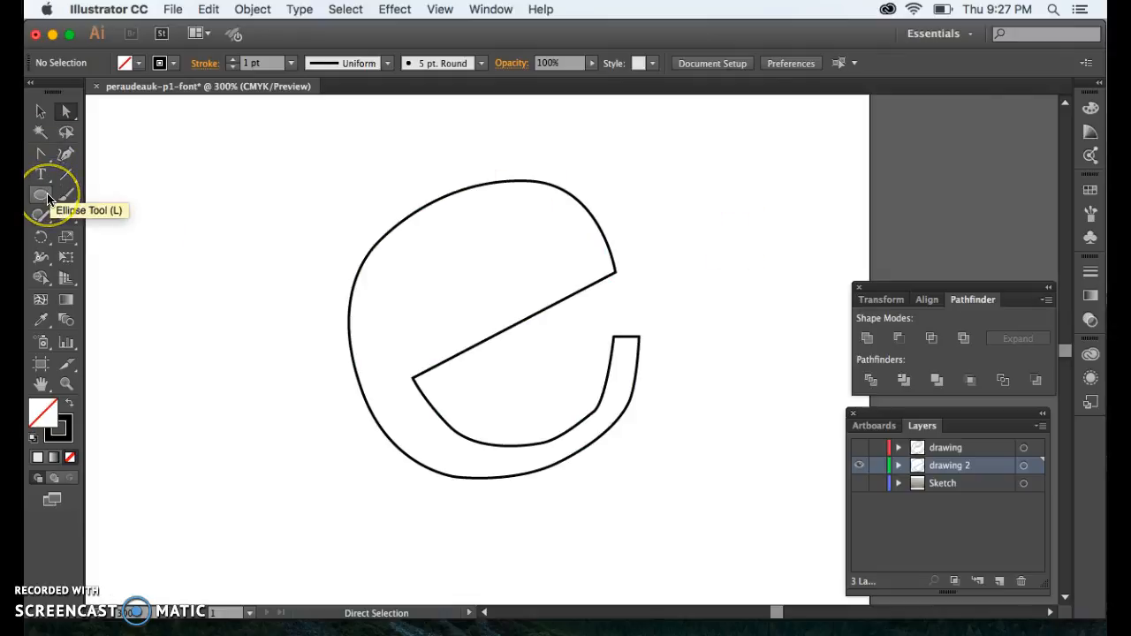
# Draw an ellipse beside the letter e, slightly overlapping the left edge of its outer curve.
pyautogui.moveTo(47, 198); pyautogui.dragTo(76, 198)
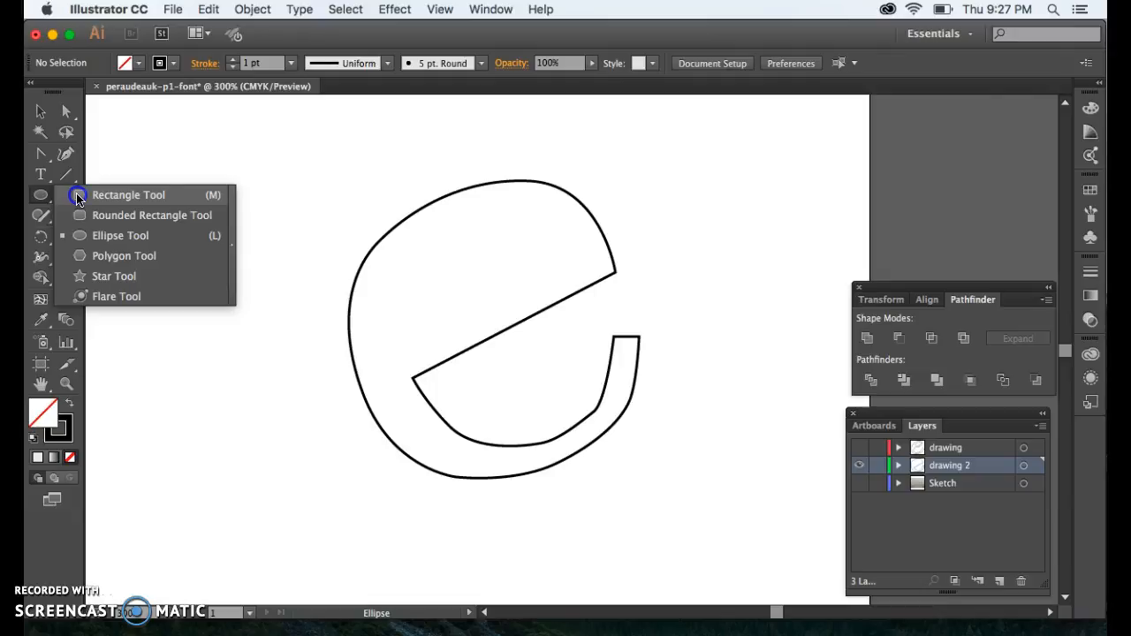
pyautogui.moveTo(76, 198); pyautogui.dragTo(97, 239)
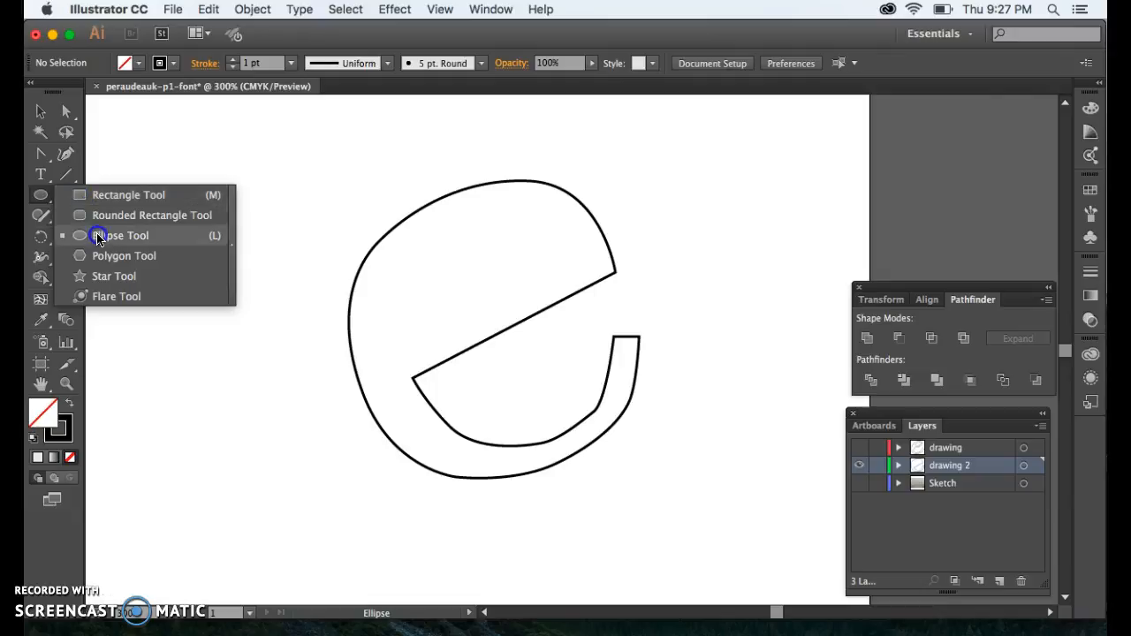
pyautogui.moveTo(97, 238); pyautogui.dragTo(375, 387)
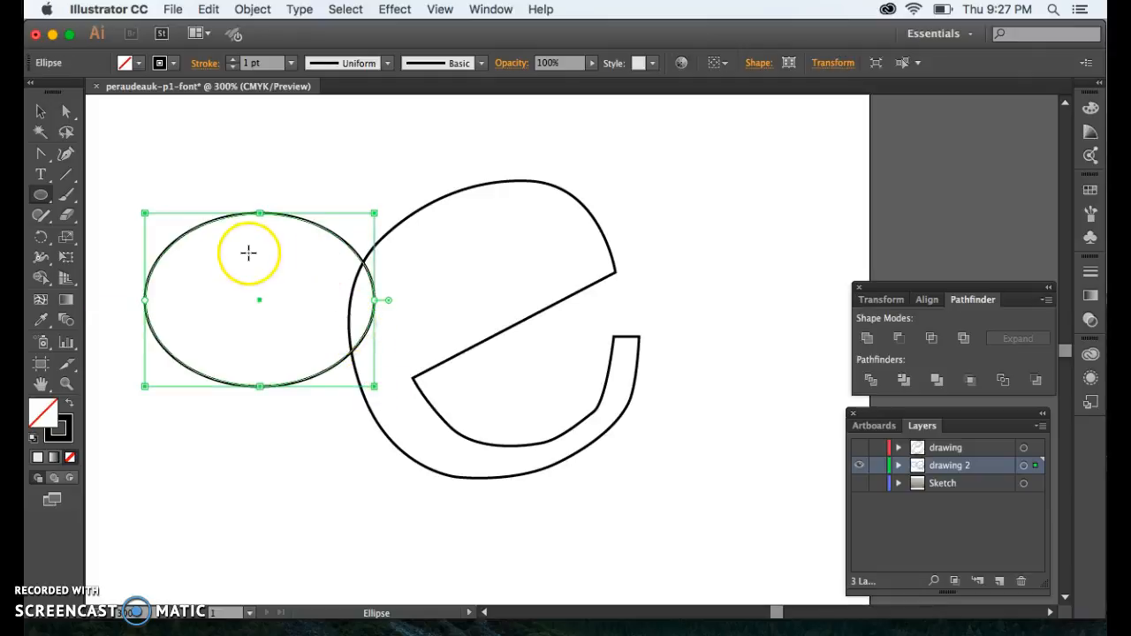
pyautogui.click(41, 111)
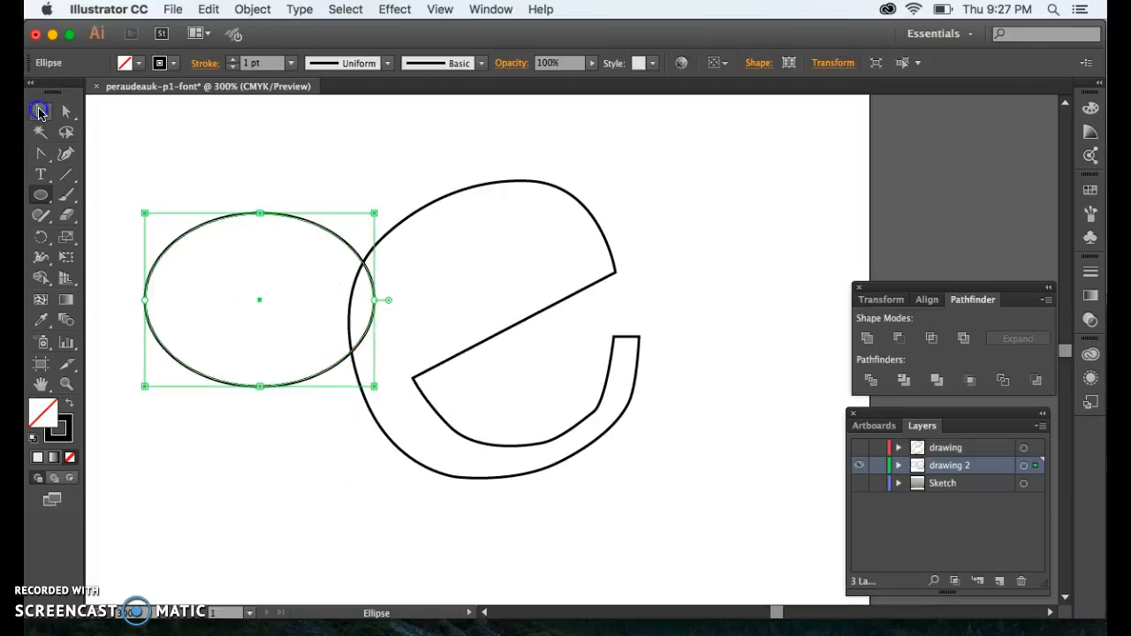
pyautogui.click(260, 351)
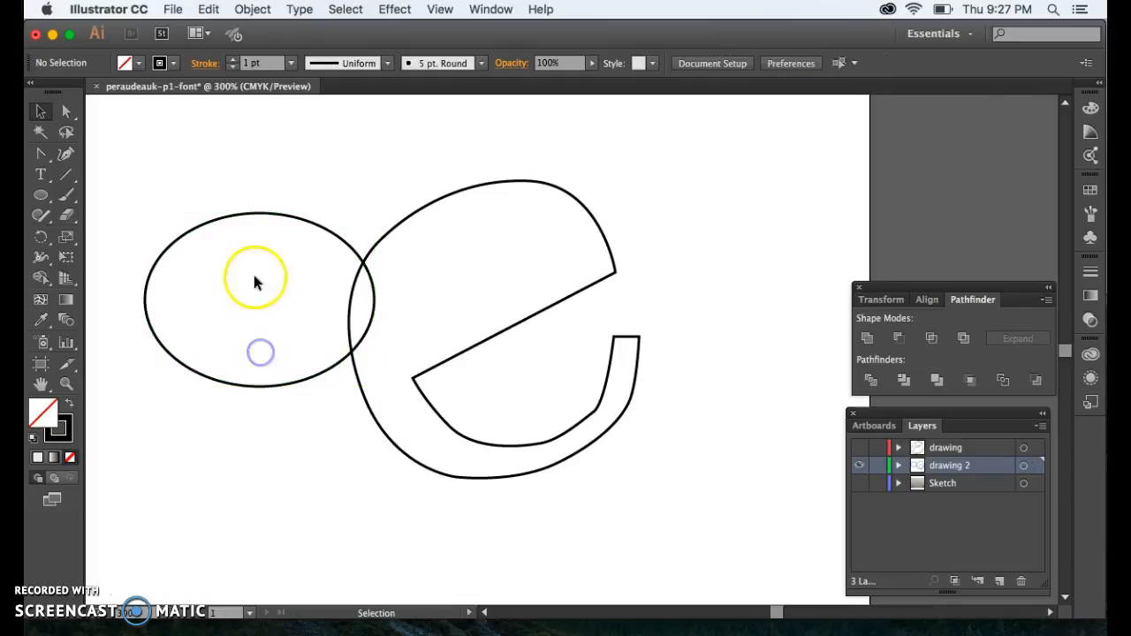
pyautogui.click(266, 208)
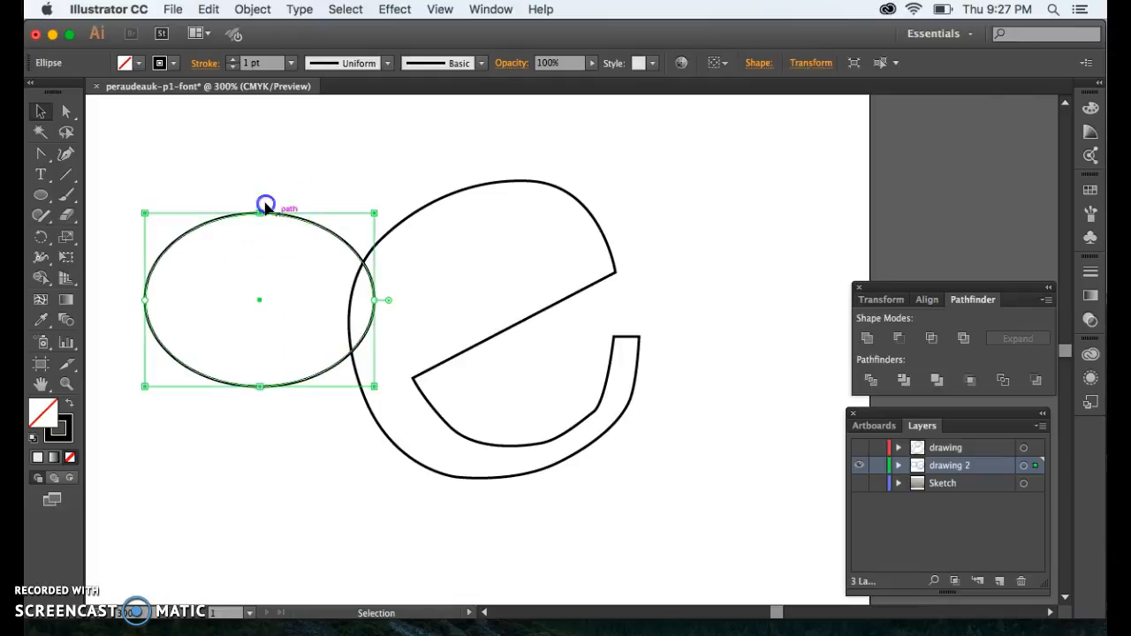
pyautogui.doubleClick(227, 185)
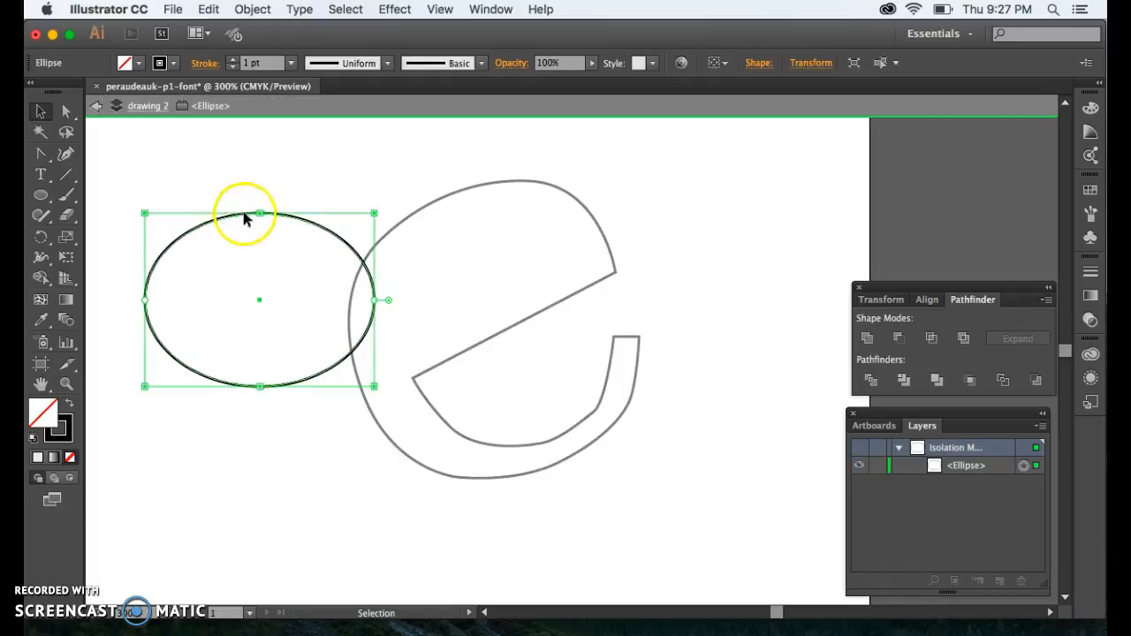
pyautogui.click(225, 193)
pyautogui.press('Escape')
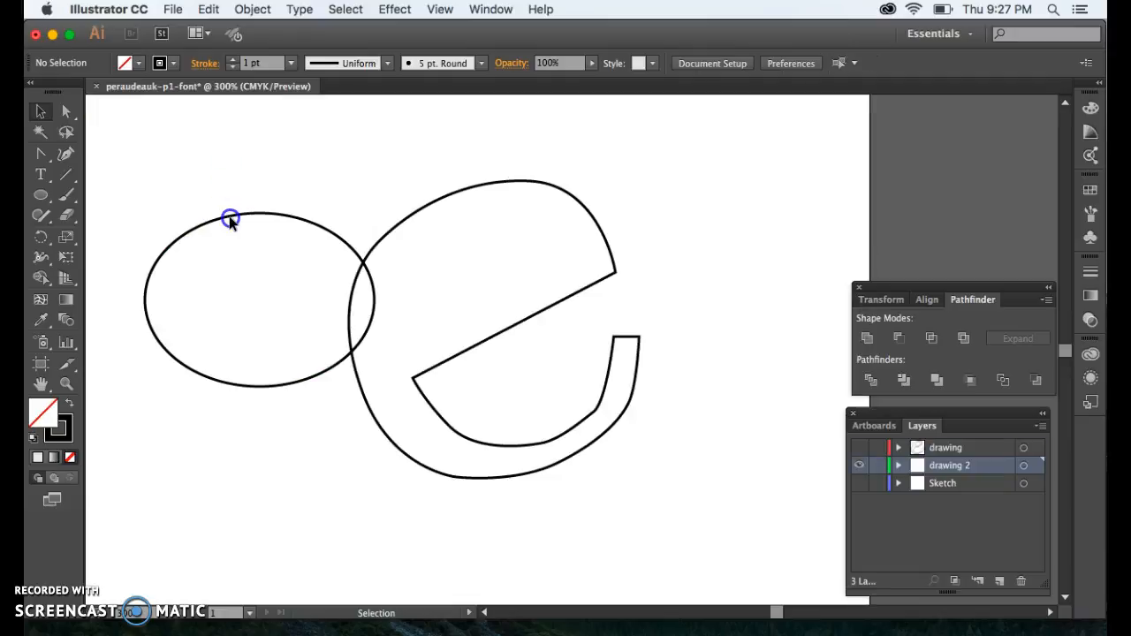
pyautogui.doubleClick(230, 219)
pyautogui.press('Escape')
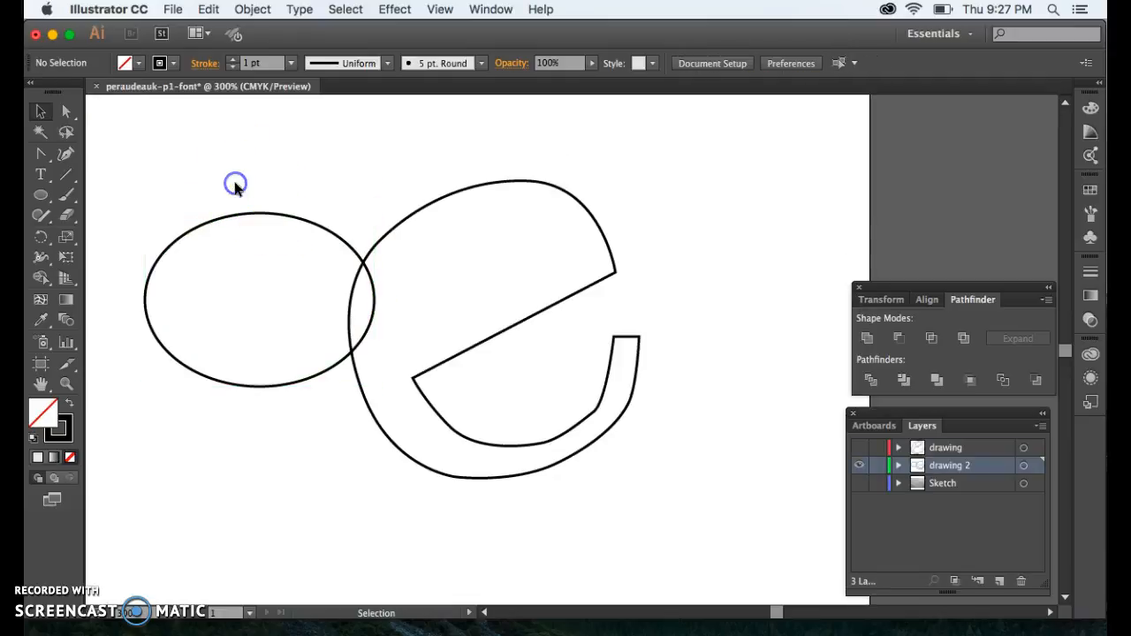
# Move the ellipse up and to the left so it clears the letter e's outline.
pyautogui.click(235, 215)
pyautogui.moveTo(192, 179)
pyautogui.mouseDown()
pyautogui.moveTo(215, 212)
pyautogui.moveTo(180, 173)
pyautogui.mouseUp()
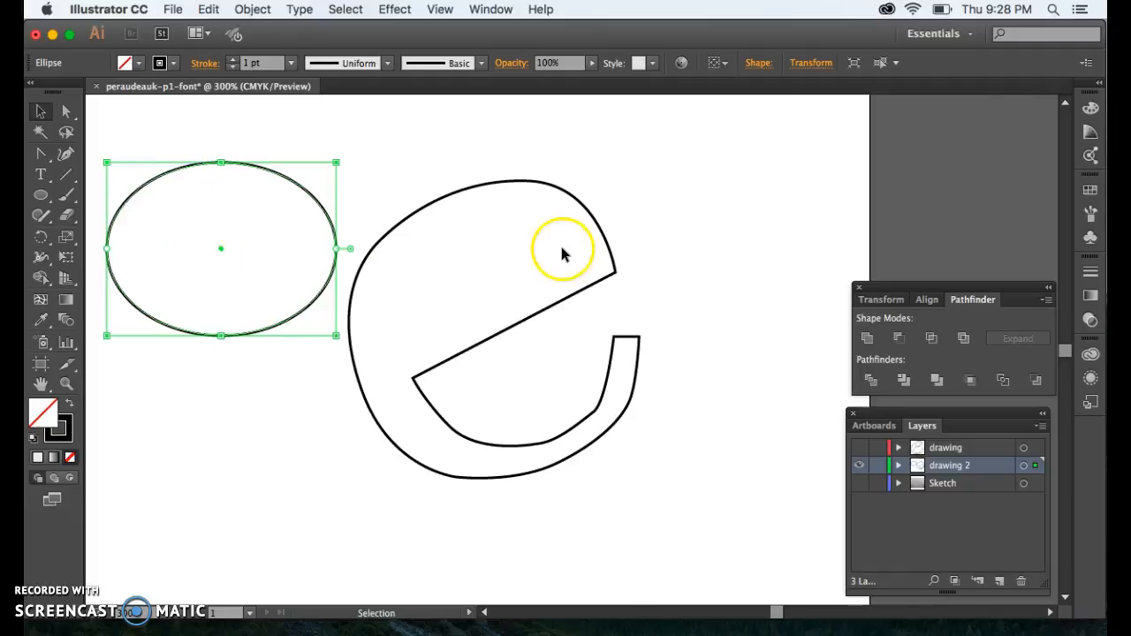
# Draw a rectangle covering the ellipse's lower half, starting level with its centre and extending past its sides and bottom.
pyautogui.click(46, 199)
pyautogui.moveTo(46, 198); pyautogui.dragTo(121, 205)
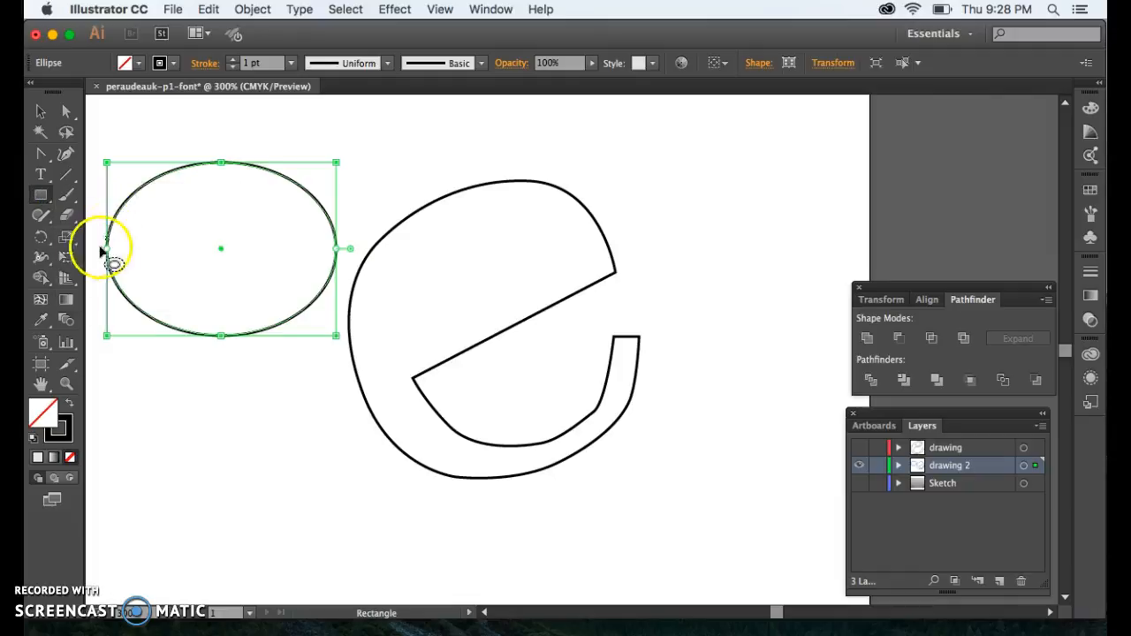
pyautogui.moveTo(95, 248)
pyautogui.mouseDown()
pyautogui.moveTo(195, 273)
pyautogui.moveTo(354, 367)
pyautogui.moveTo(342, 368)
pyautogui.mouseUp()
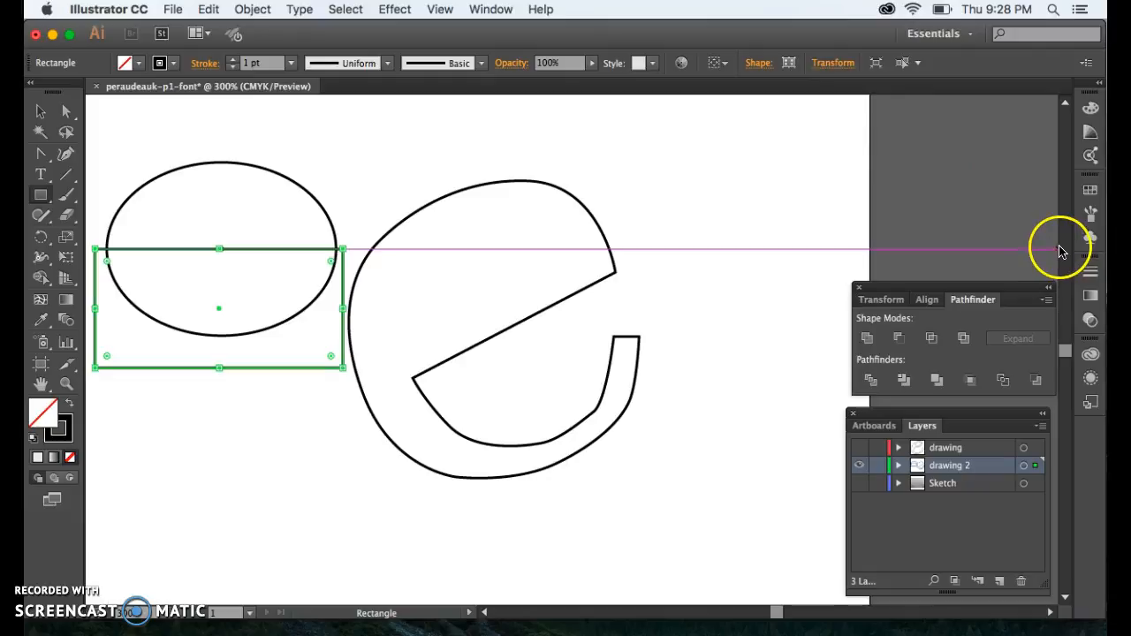
# Locate the Pathfinder options and examine the Unite shape mode.
pyautogui.click(491, 9)
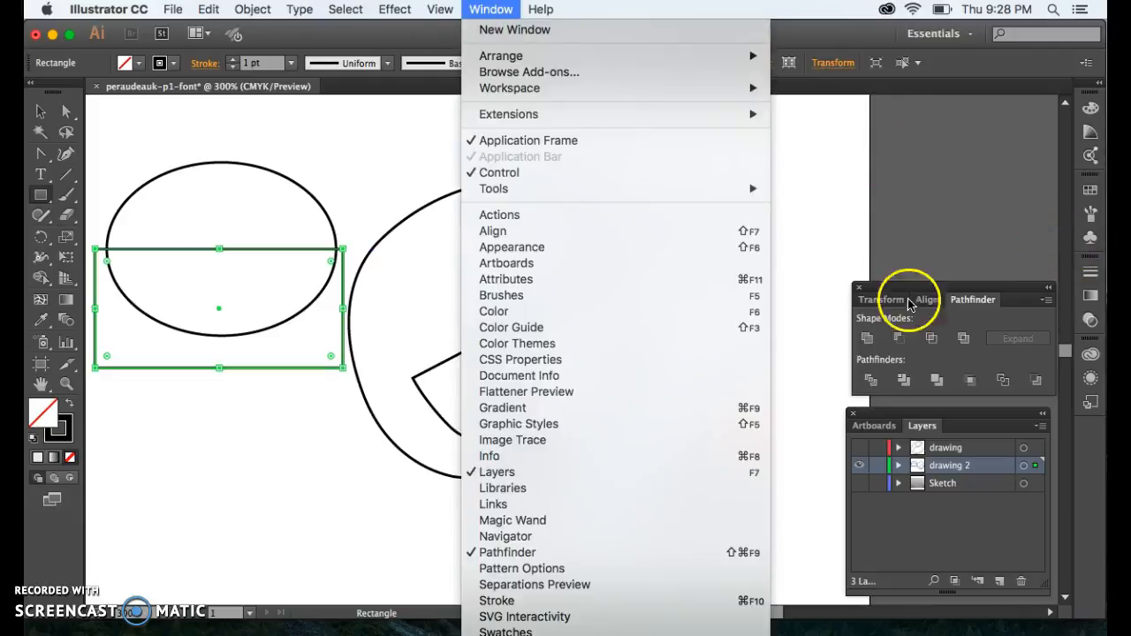
pyautogui.click(990, 244)
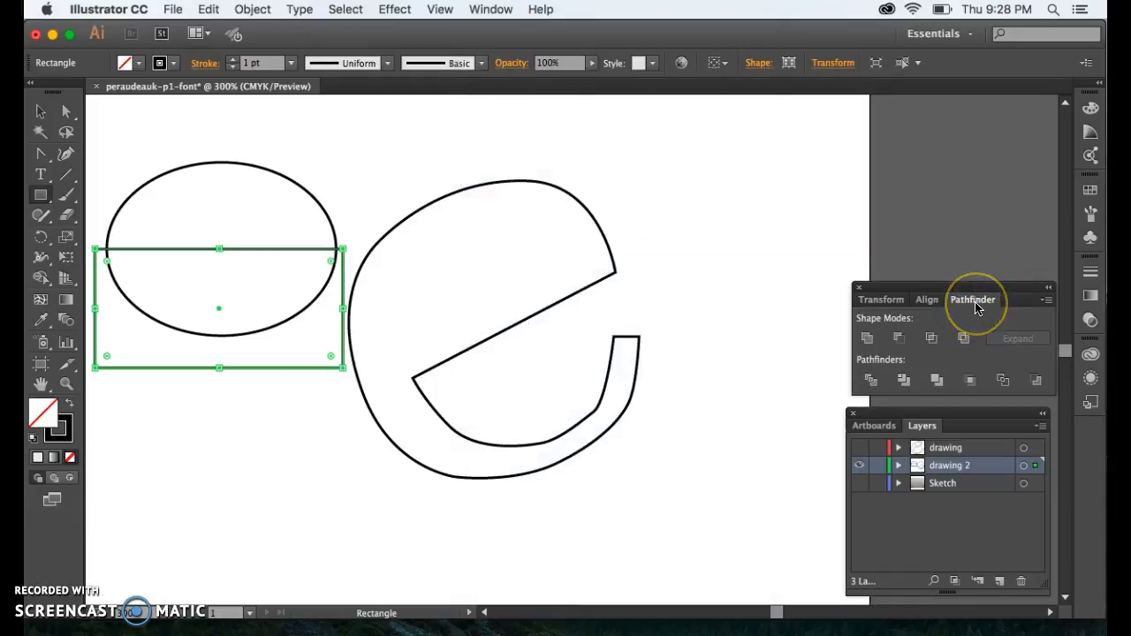
pyautogui.click(868, 340)
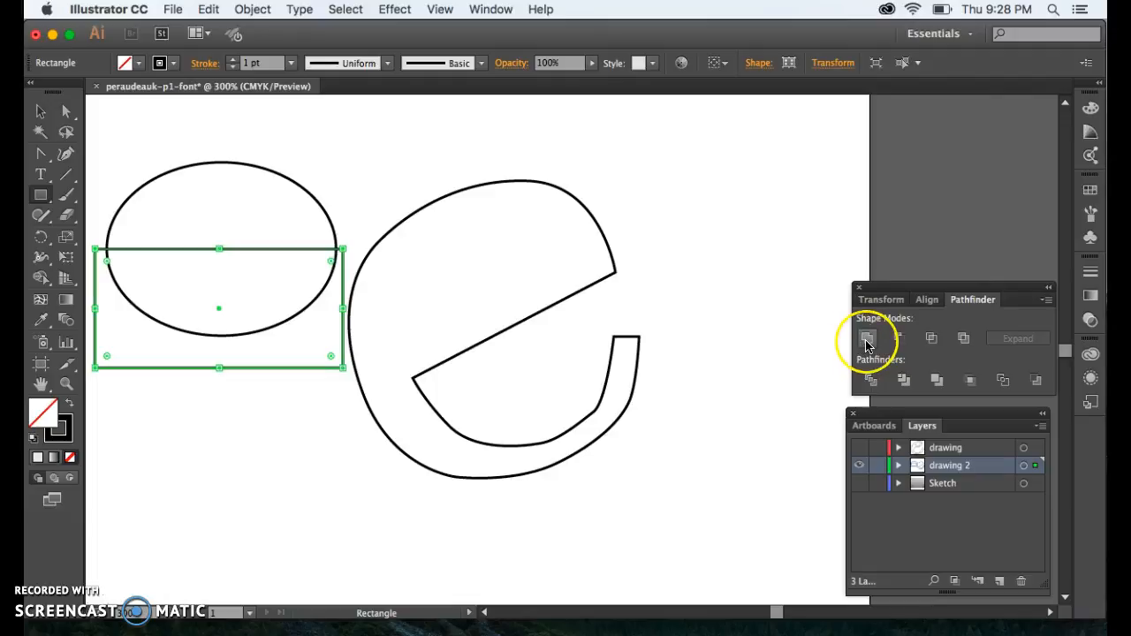
pyautogui.click(869, 342)
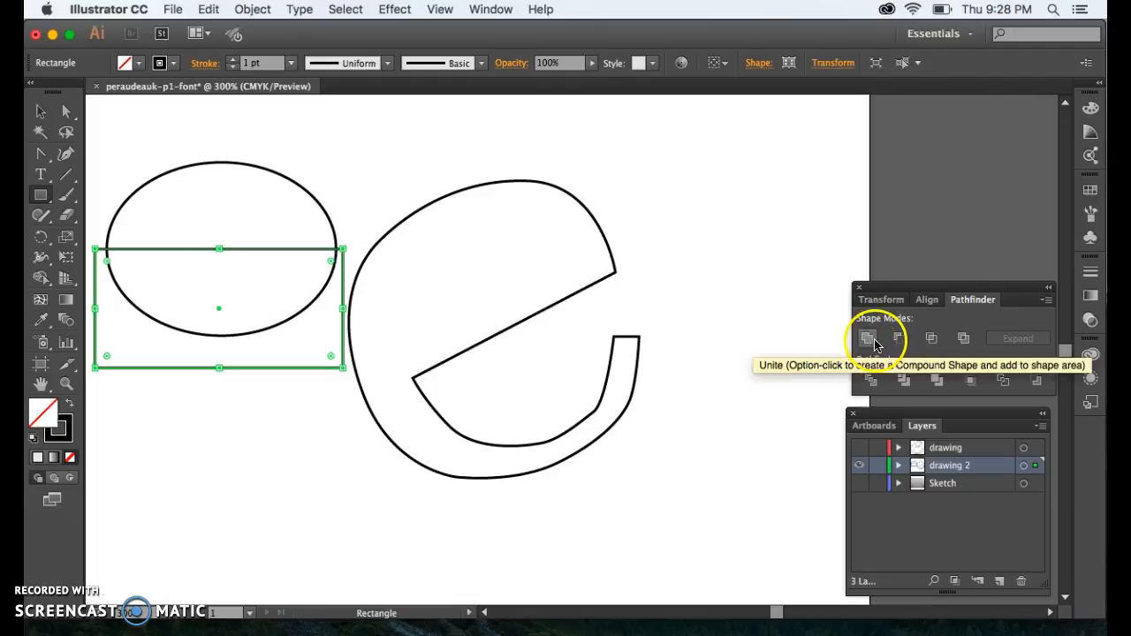
# Examine the Minus Front, Intersect and Exclude shape modes in the Pathfinder options.
pyautogui.click(898, 341)
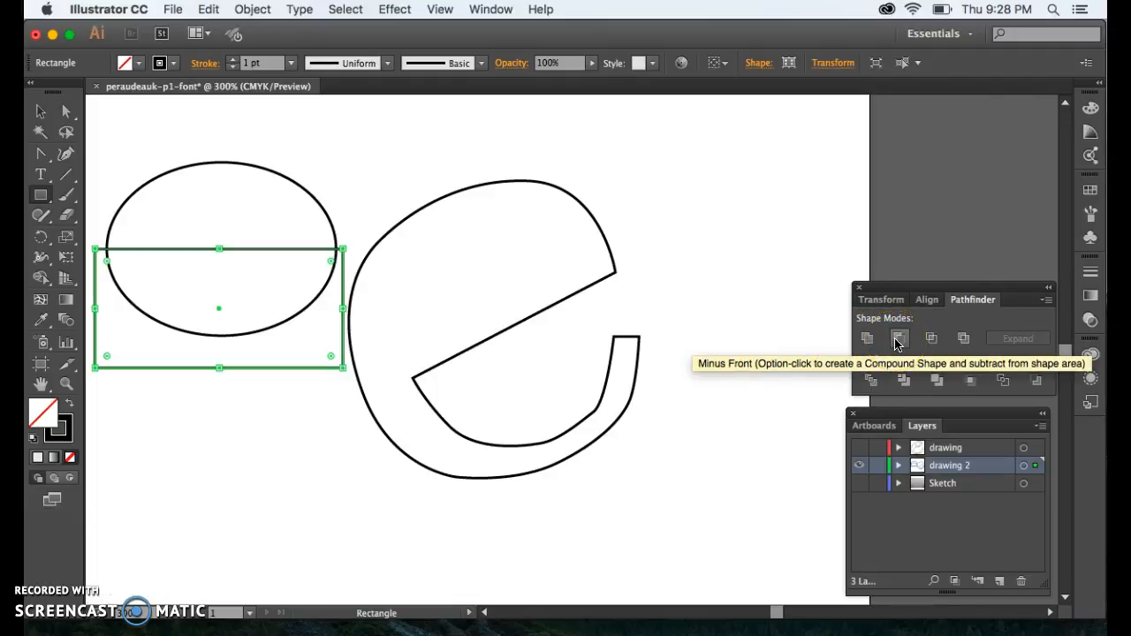
pyautogui.click(930, 340)
pyautogui.click(930, 340)
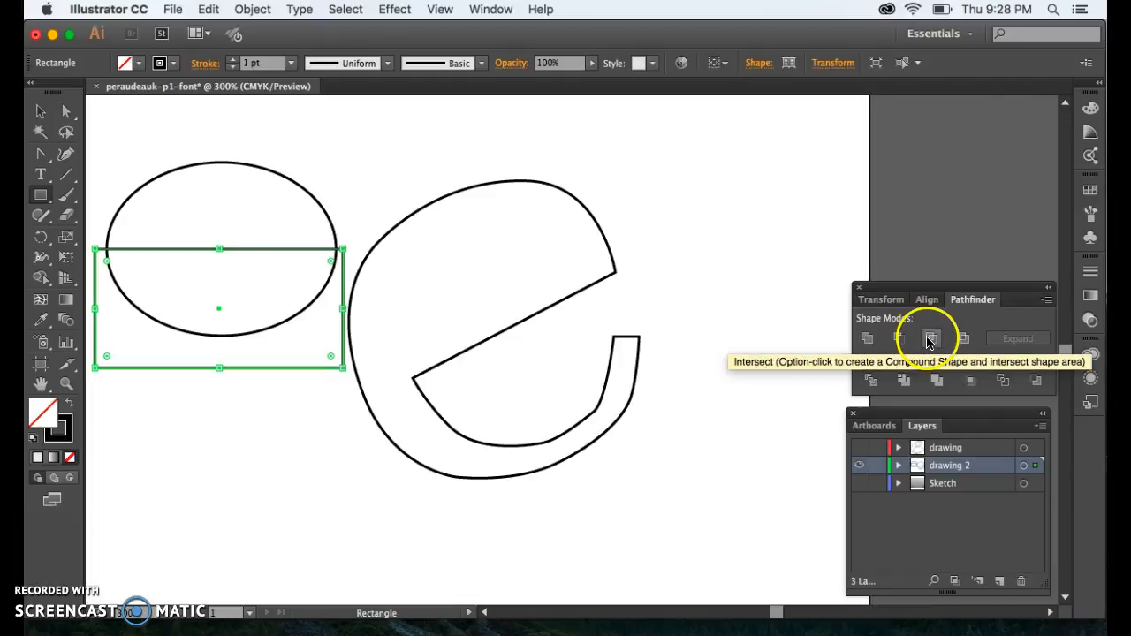
pyautogui.click(963, 340)
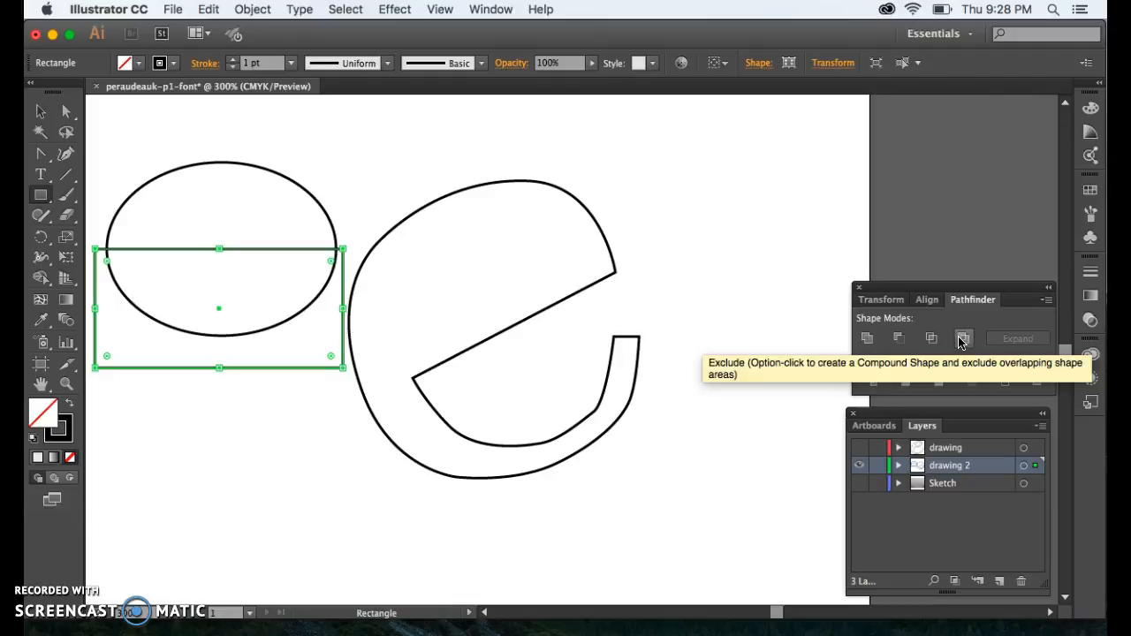
# Subtract the rectangle from the ellipse with Minus Front, leaving only the ellipse's upper half.
pyautogui.click(898, 340)
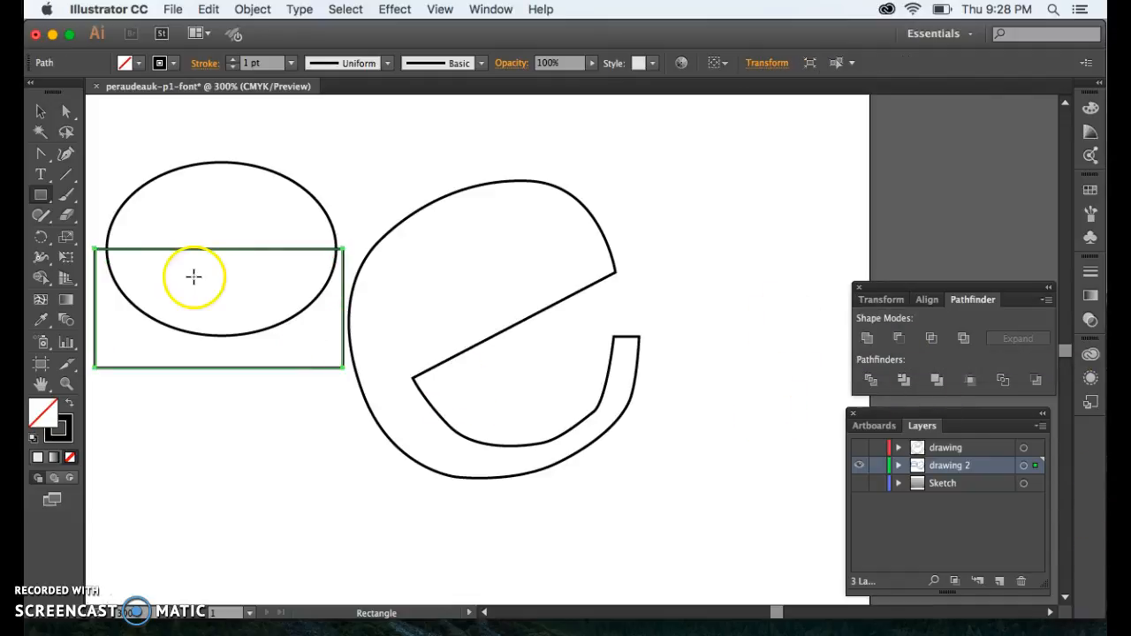
pyautogui.click(40, 111)
pyautogui.moveTo(118, 130); pyautogui.dragTo(242, 406)
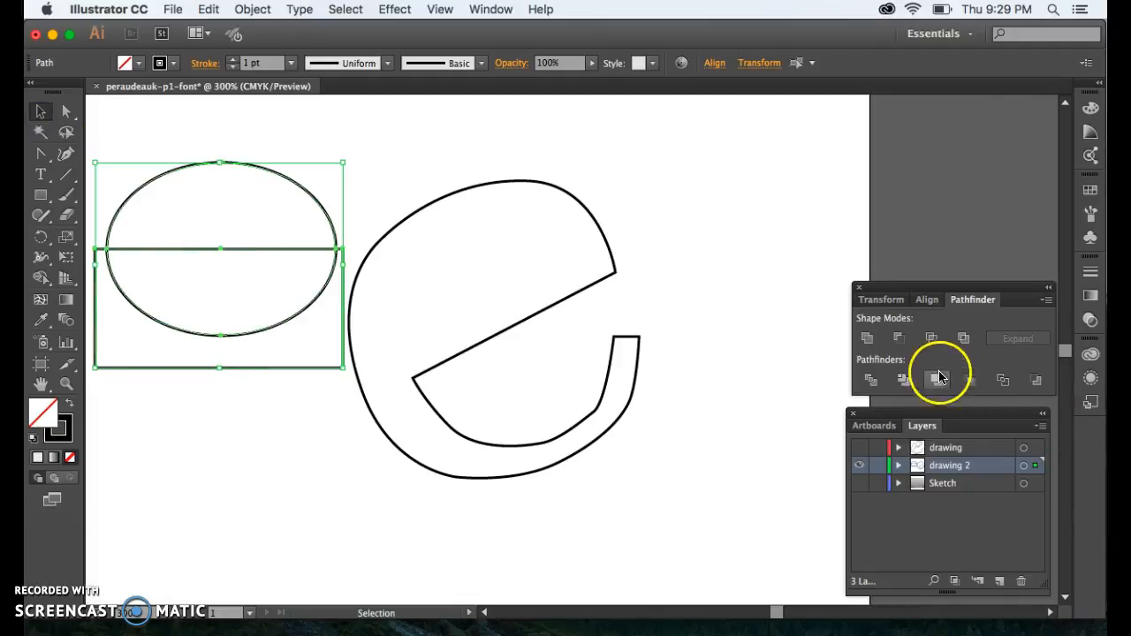
pyautogui.click(899, 339)
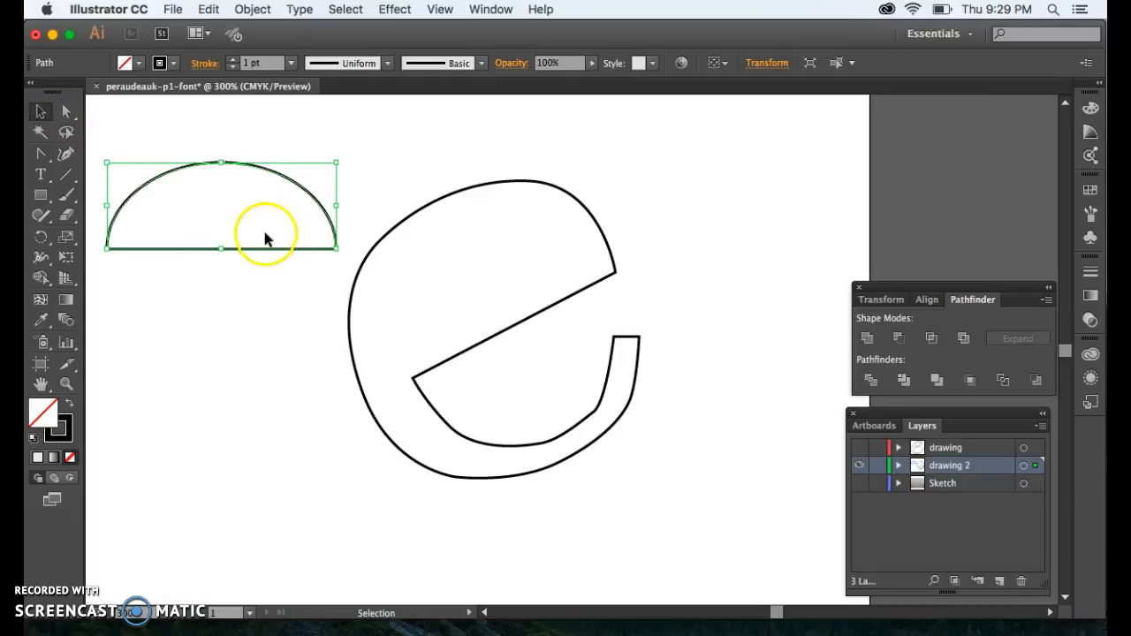
# Move the half ellipse into the letter e's upper bowl and rotate it counter-clockwise towards the crossbar's slant.
pyautogui.moveTo(237, 211); pyautogui.dragTo(346, 234)
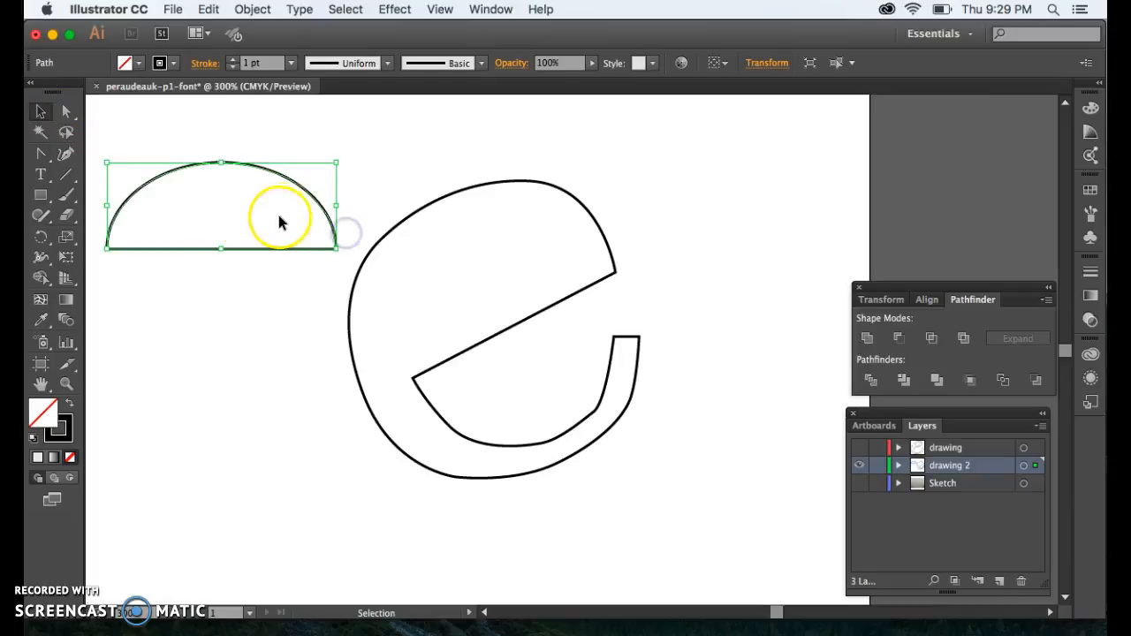
pyautogui.moveTo(247, 167); pyautogui.dragTo(513, 227)
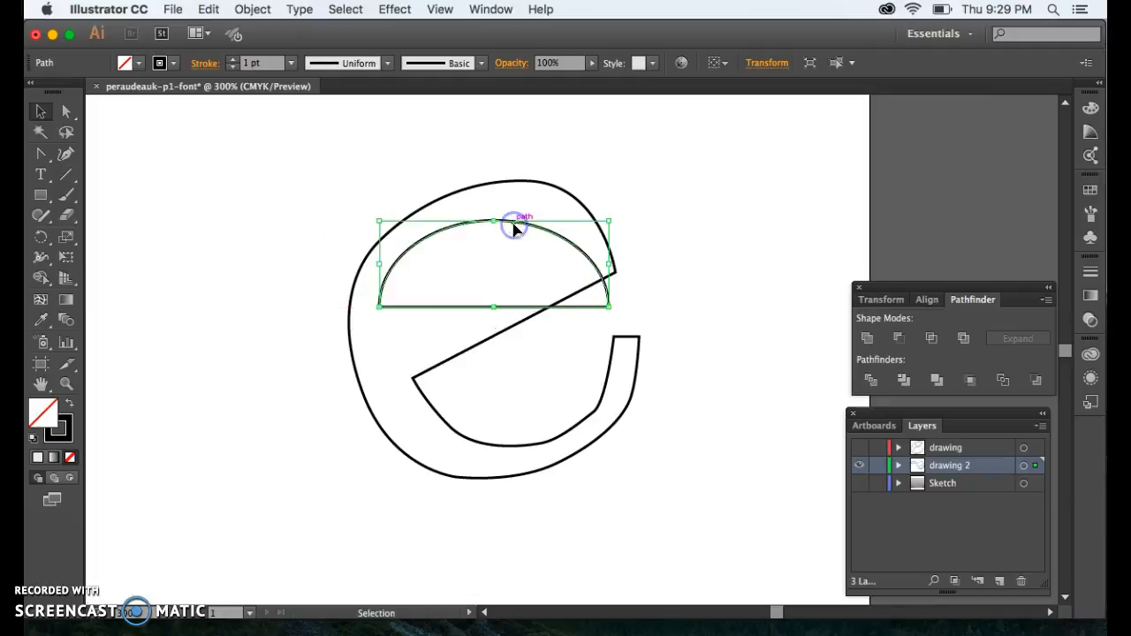
pyautogui.moveTo(619, 310); pyautogui.dragTo(621, 256)
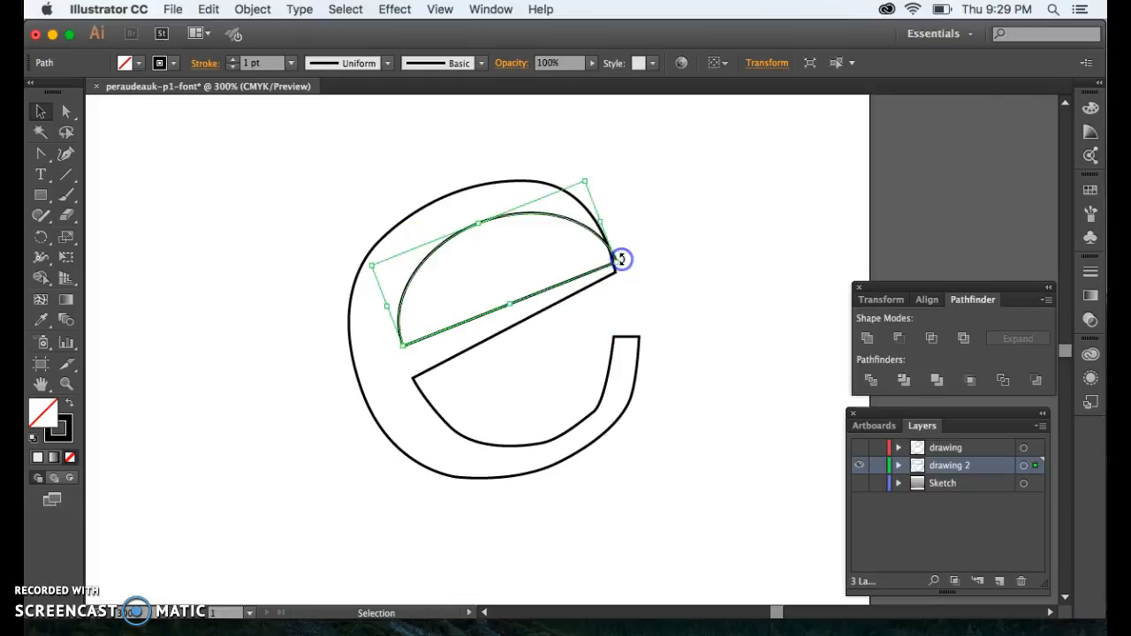
# Reposition, rotate and shrink the half ellipse so it sits inside the e's upper bowl with its flat edge parallel to the crossbar.
pyautogui.click(500, 246)
pyautogui.moveTo(495, 222); pyautogui.dragTo(466, 227)
pyautogui.moveTo(596, 264); pyautogui.dragTo(599, 251)
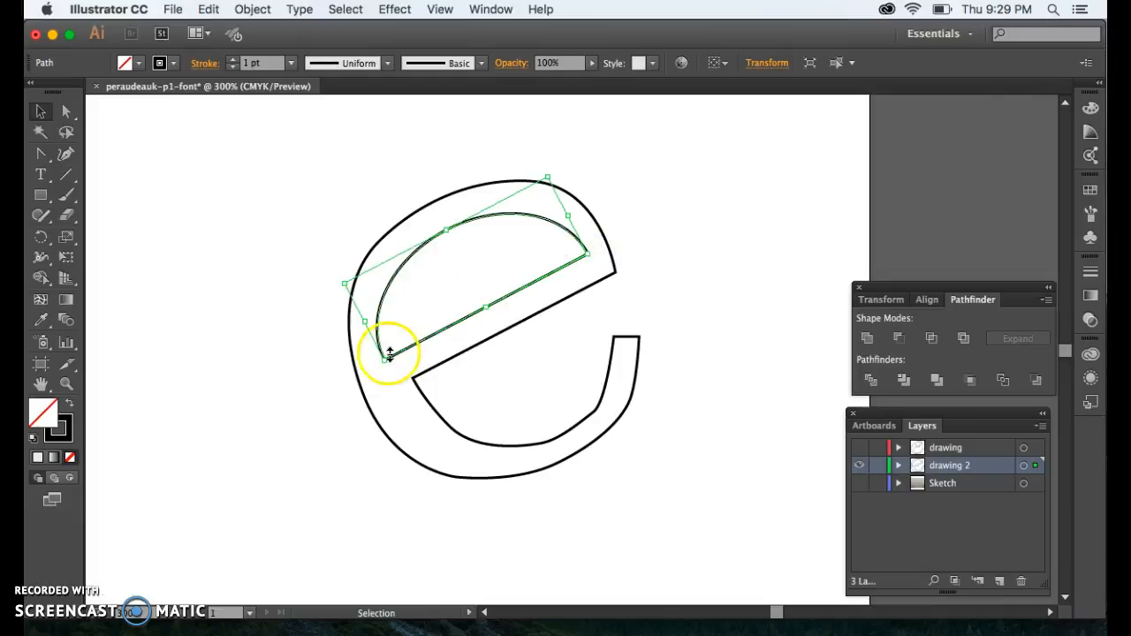
pyautogui.moveTo(388, 357); pyautogui.dragTo(396, 356)
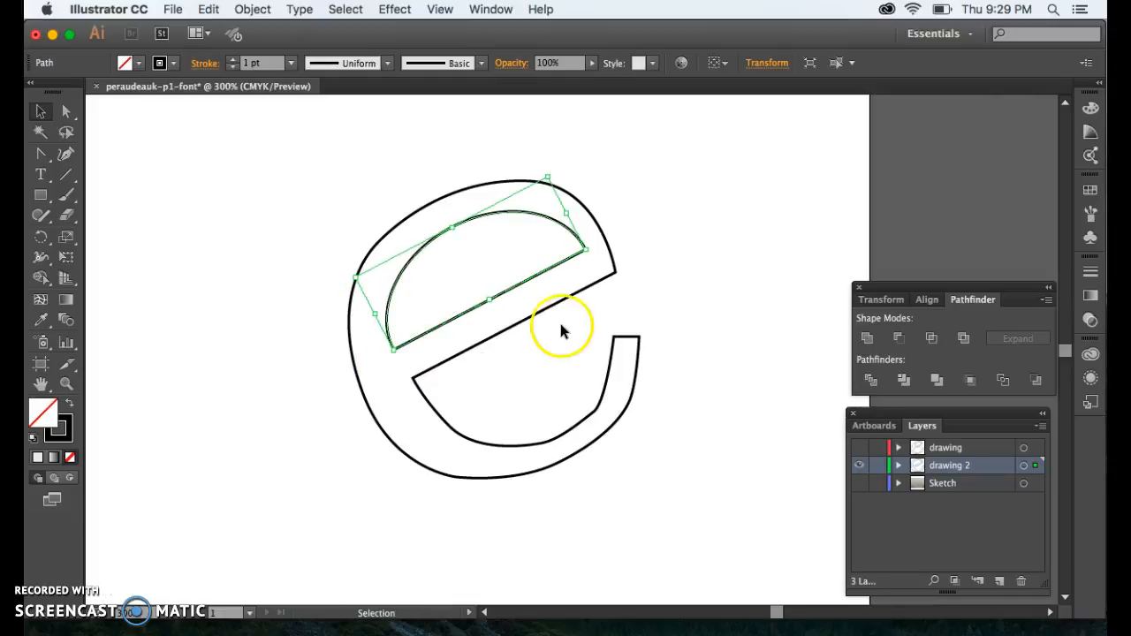
pyautogui.click(586, 248)
pyautogui.click(566, 216)
pyautogui.moveTo(566, 216); pyautogui.dragTo(561, 214)
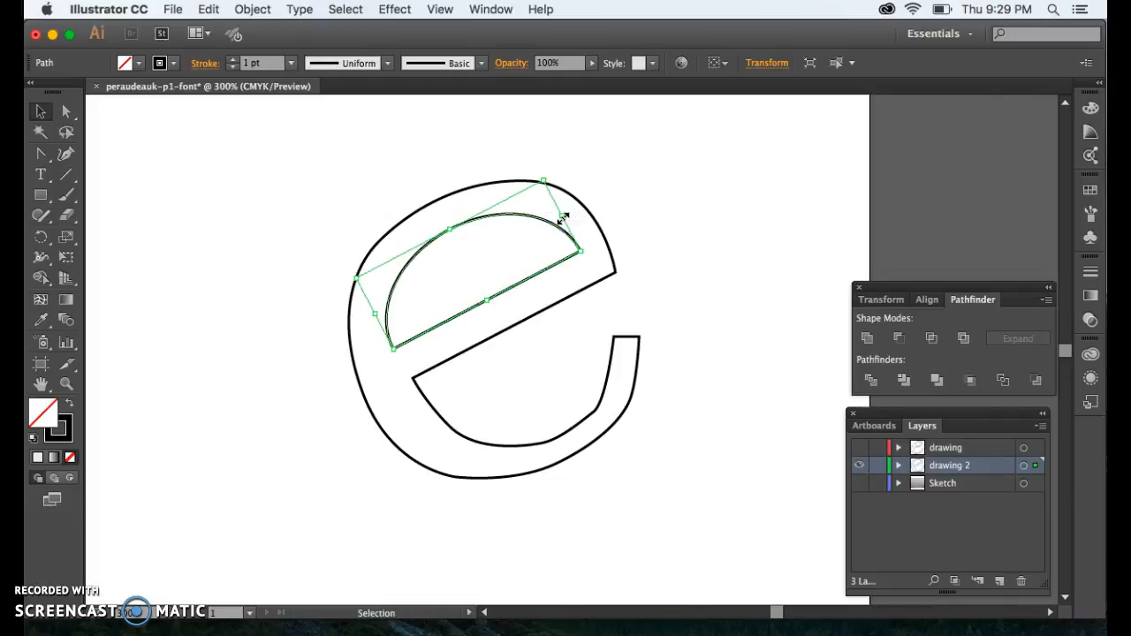
pyautogui.click(659, 228)
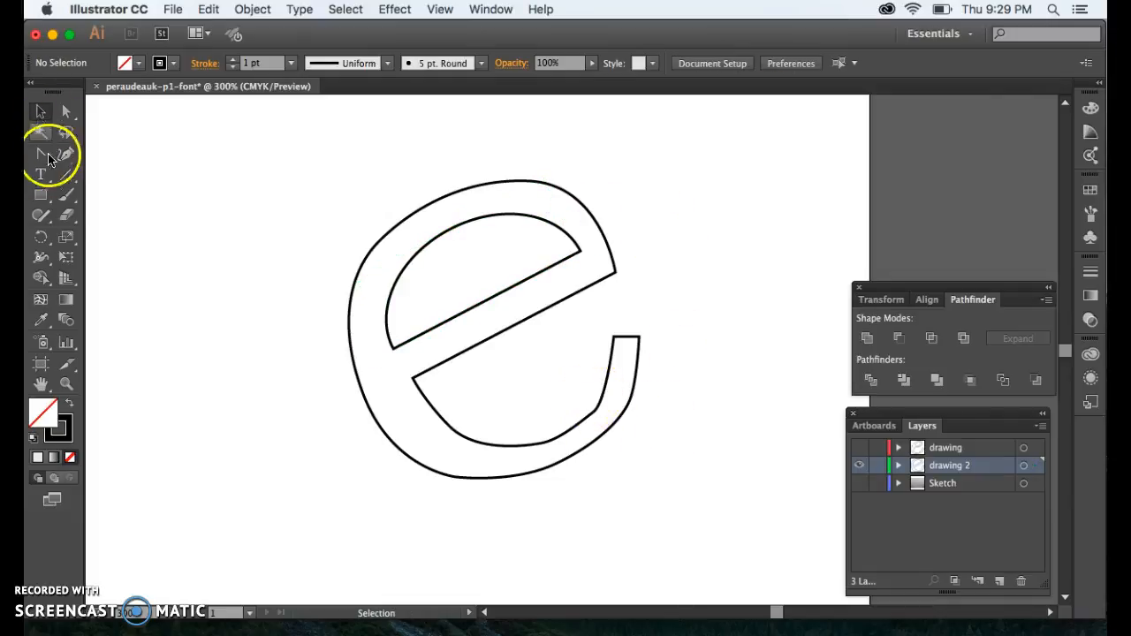
# Smooth the inner curve of the letter e's tail by adjusting the direction handle of its lower inner anchor.
pyautogui.click(67, 113)
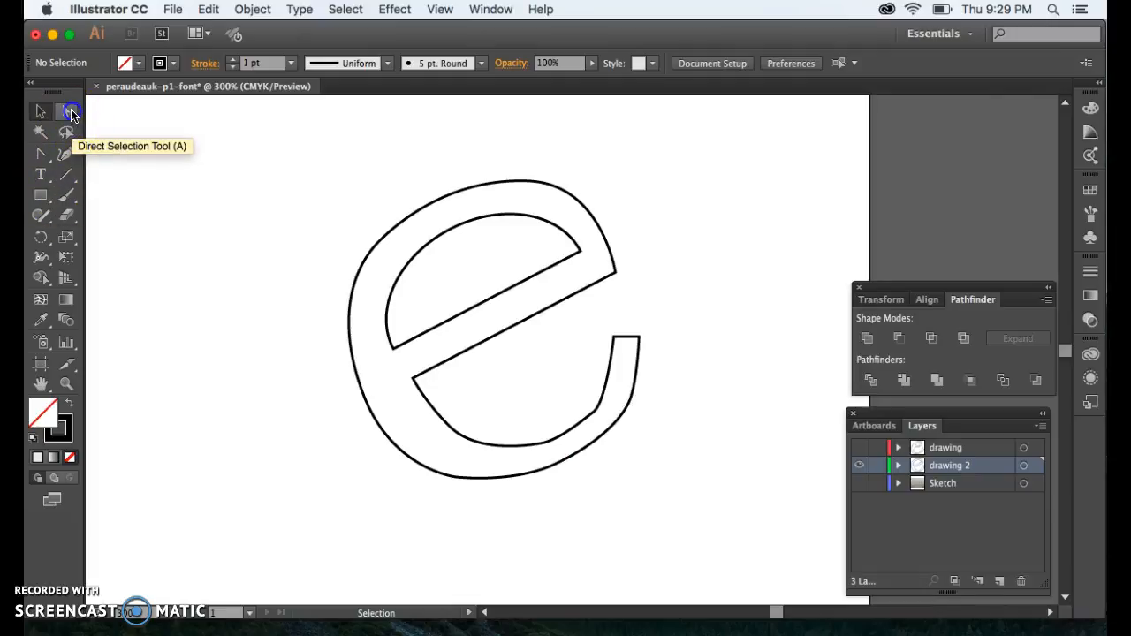
pyautogui.click(611, 377)
pyautogui.click(610, 400)
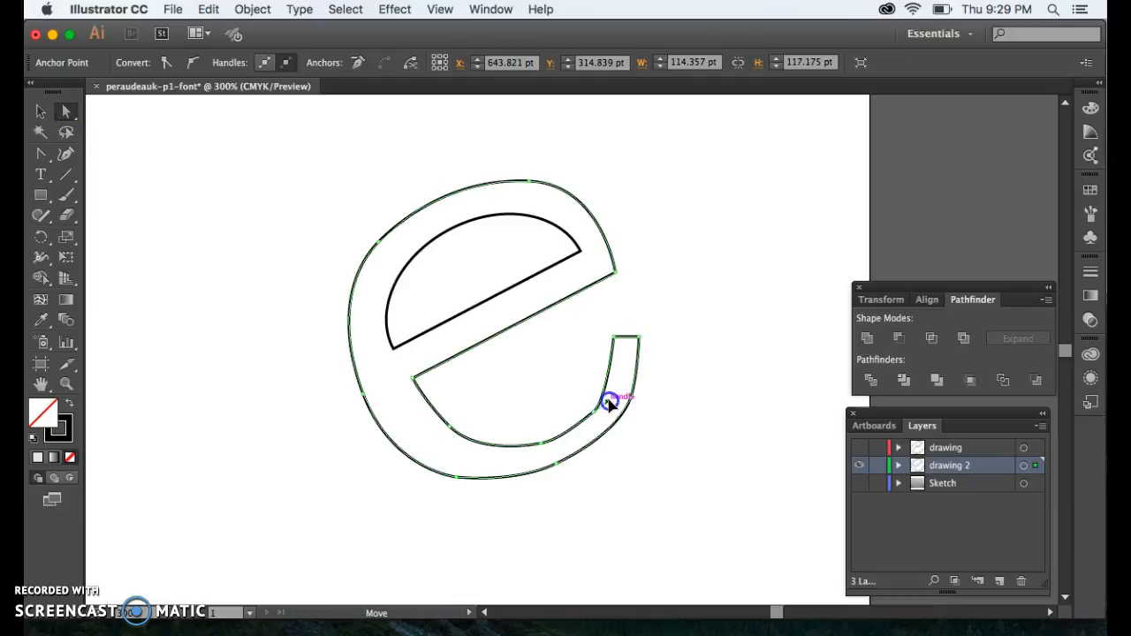
pyautogui.click(615, 390)
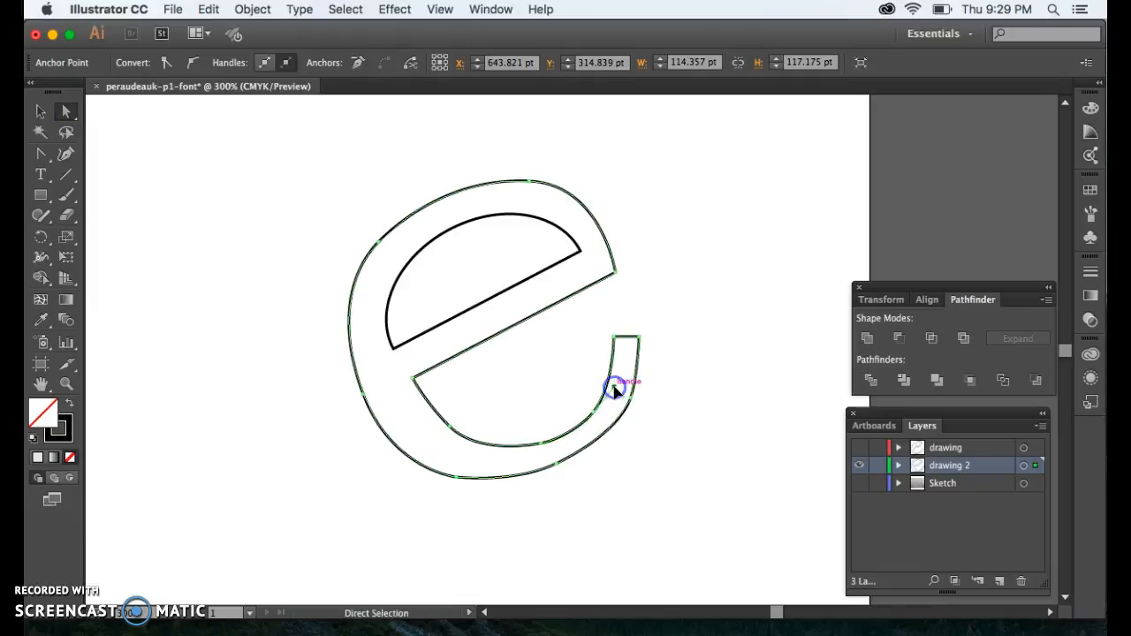
pyautogui.click(687, 386)
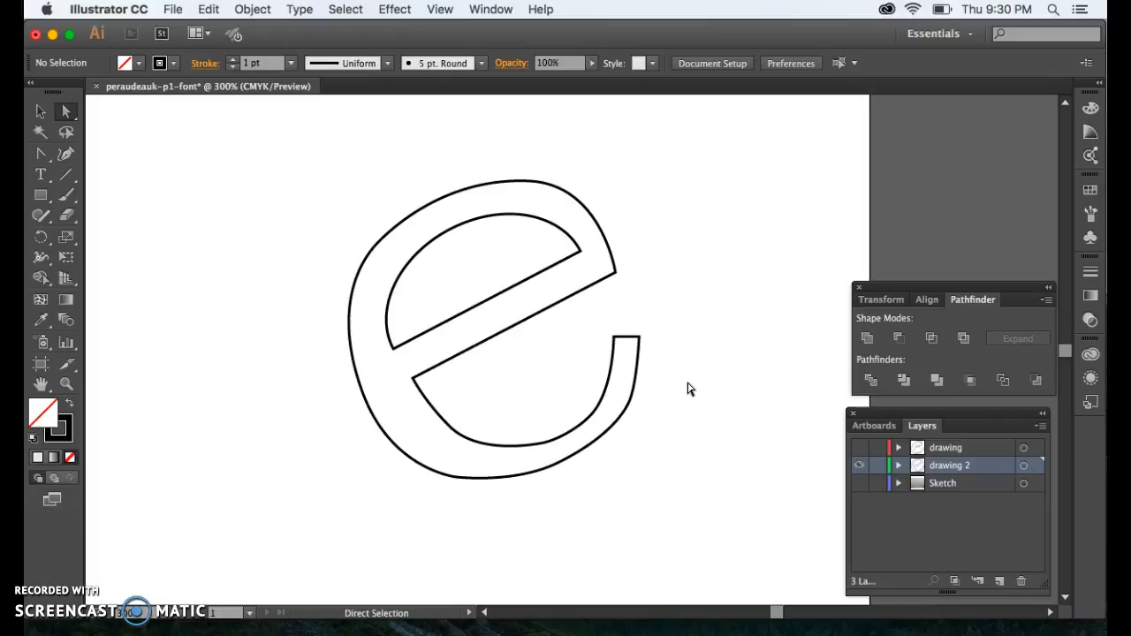
# Move the anchor at the crossbar's outer corner slightly up and outward, to about X 697 pt, Y 289 pt.
pyautogui.moveTo(615, 273)
pyautogui.mouseDown()
pyautogui.moveTo(627, 276)
pyautogui.moveTo(629, 264)
pyautogui.mouseUp()
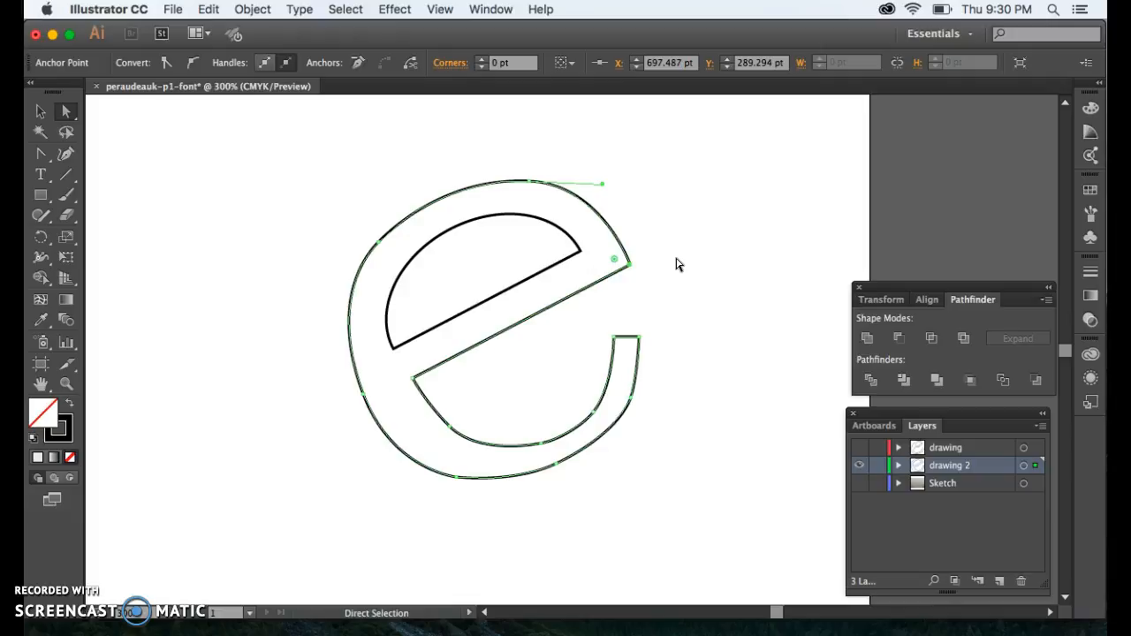
pyautogui.click(676, 262)
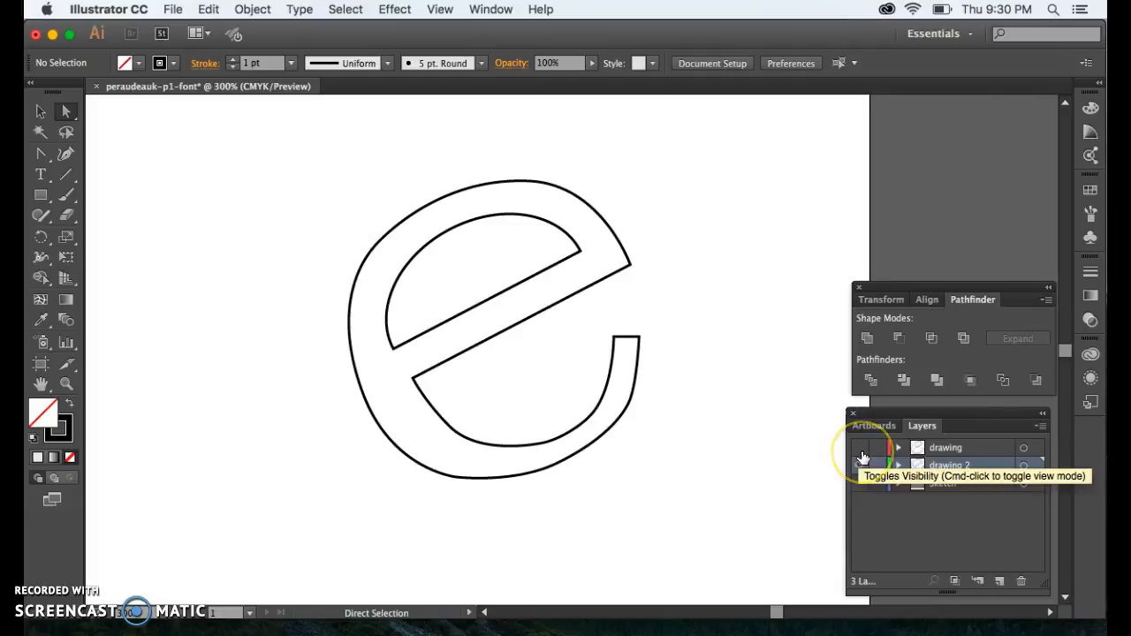
pyautogui.click(866, 491)
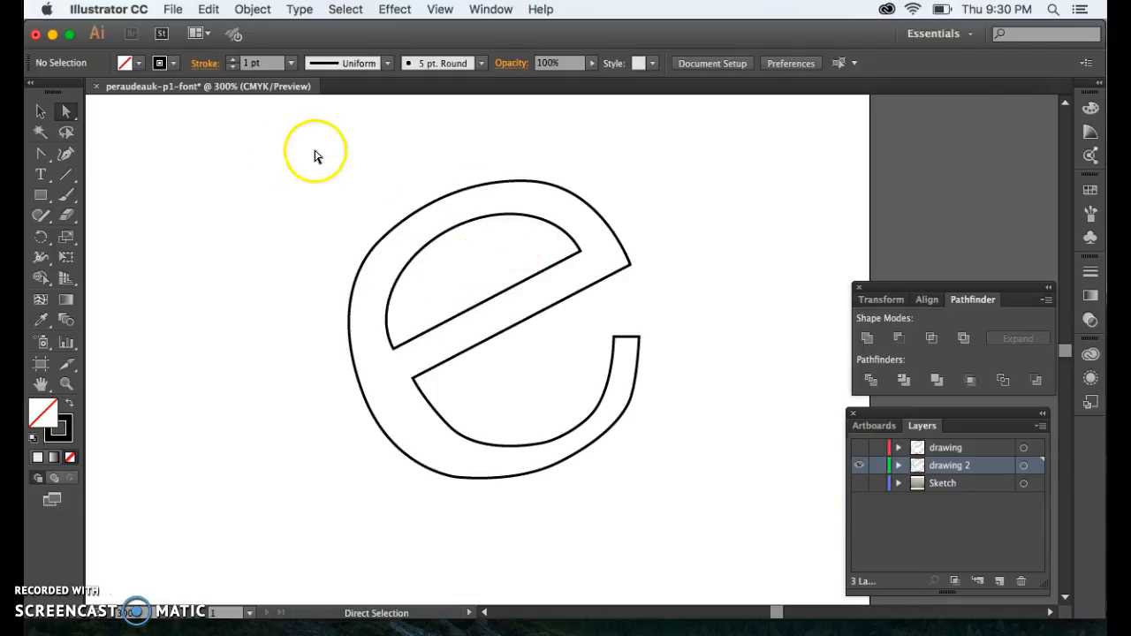
# Select the letter e's outer path within the drawing 2 layer and fill it with black.
pyautogui.click(40, 111)
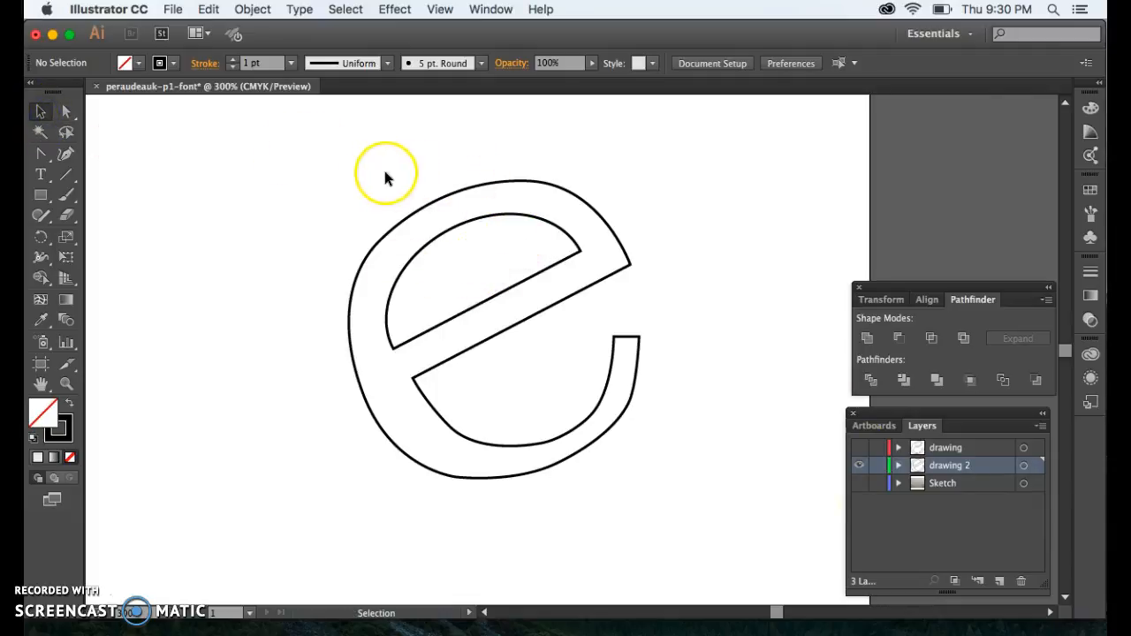
pyautogui.click(898, 466)
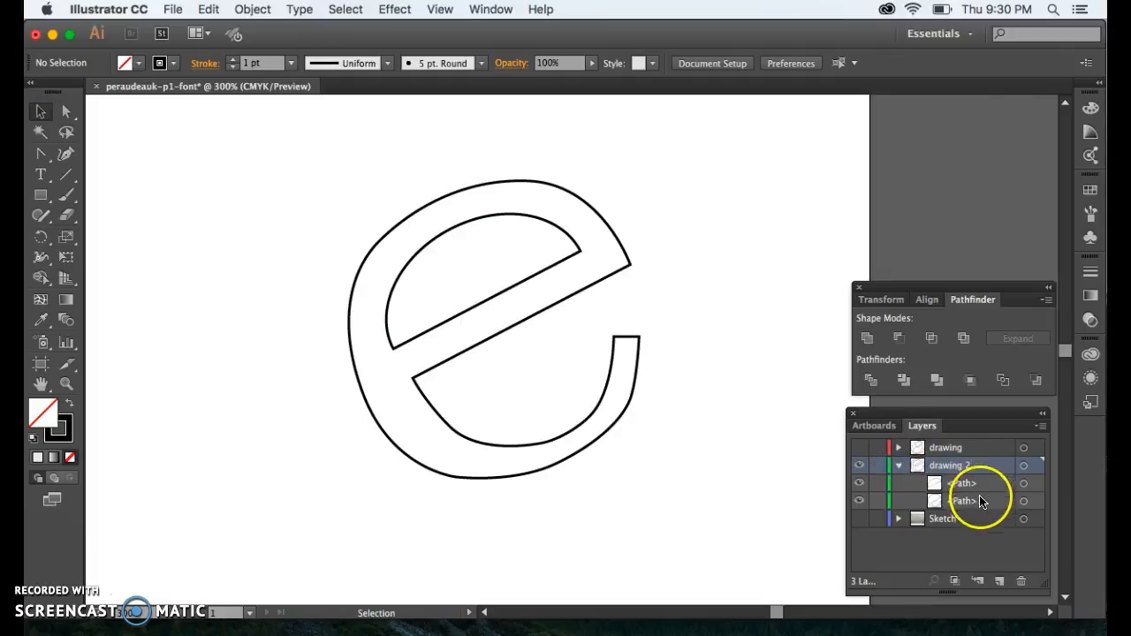
pyautogui.moveTo(979, 500); pyautogui.dragTo(970, 479)
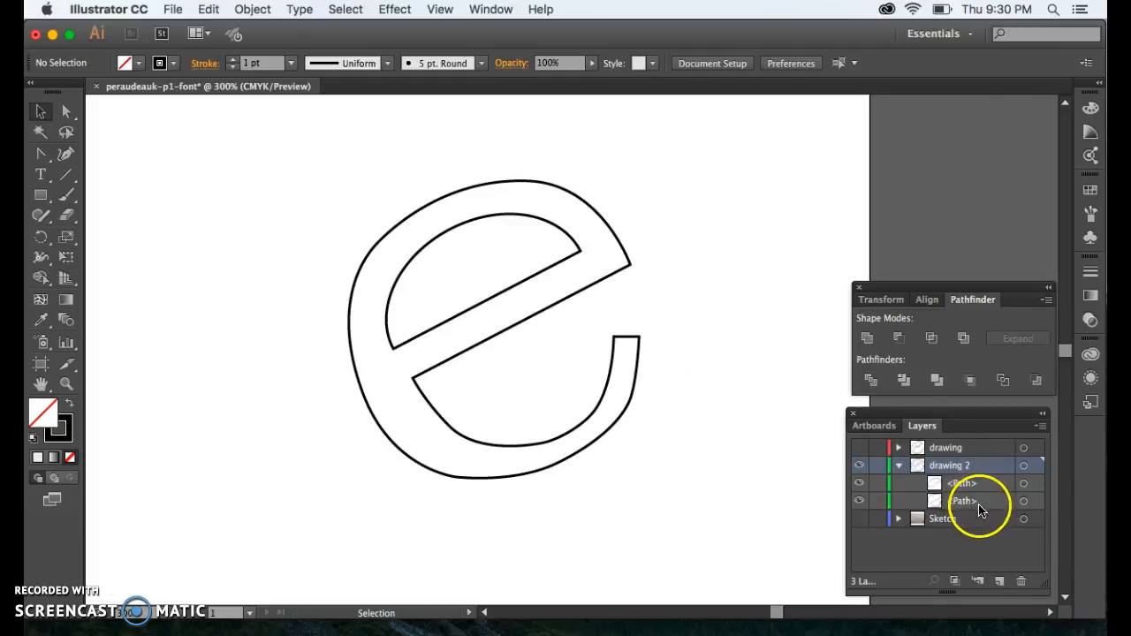
pyautogui.click(1024, 501)
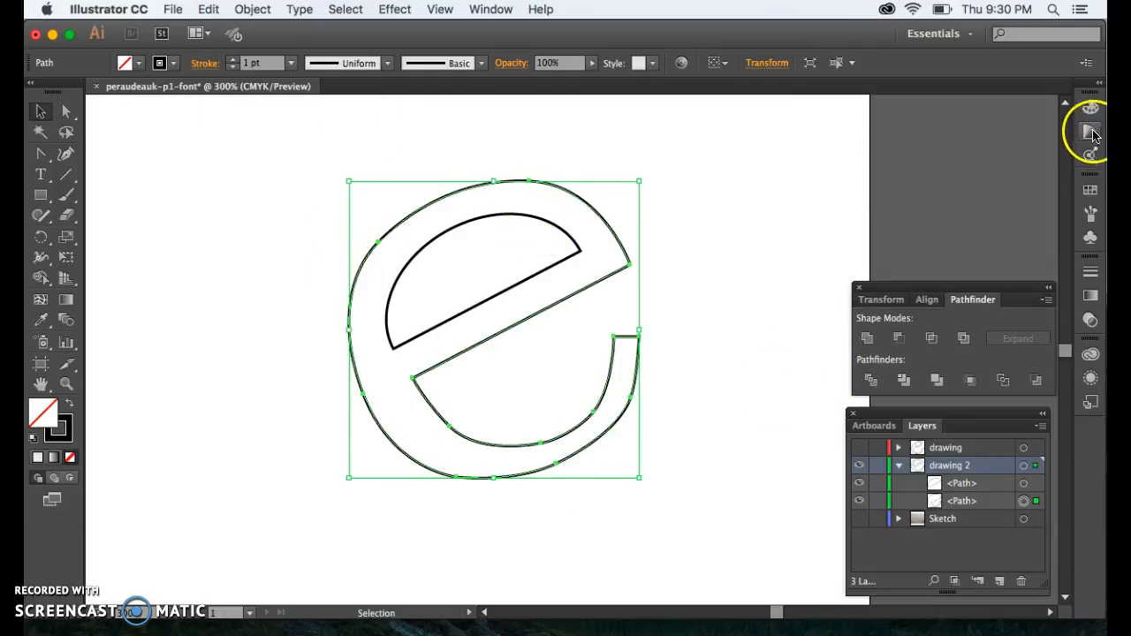
pyautogui.click(1090, 191)
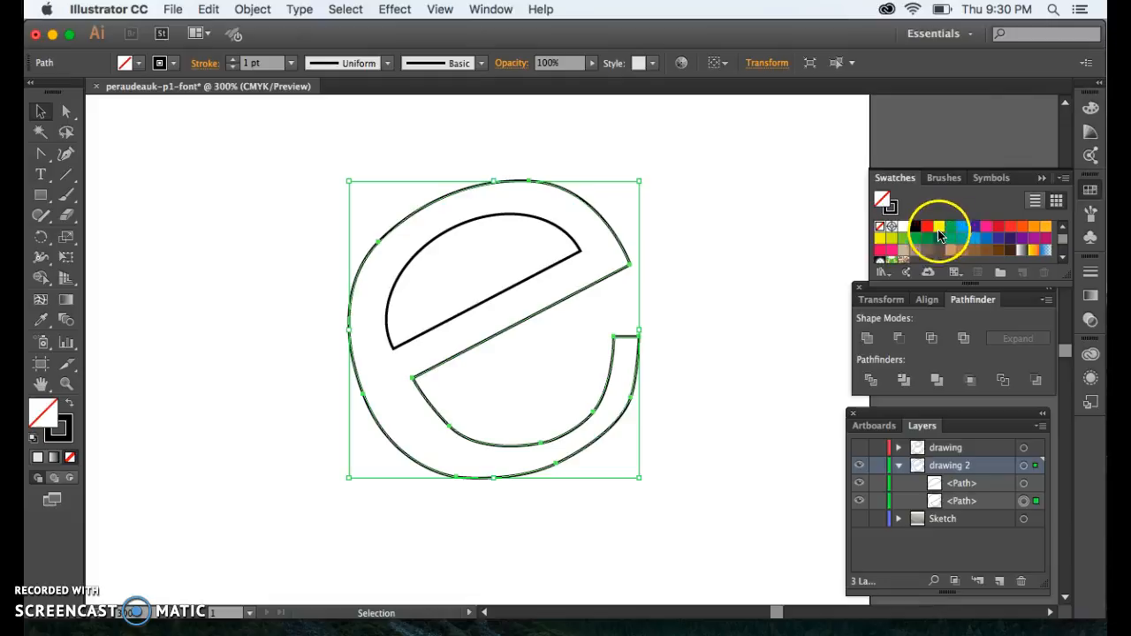
pyautogui.click(917, 232)
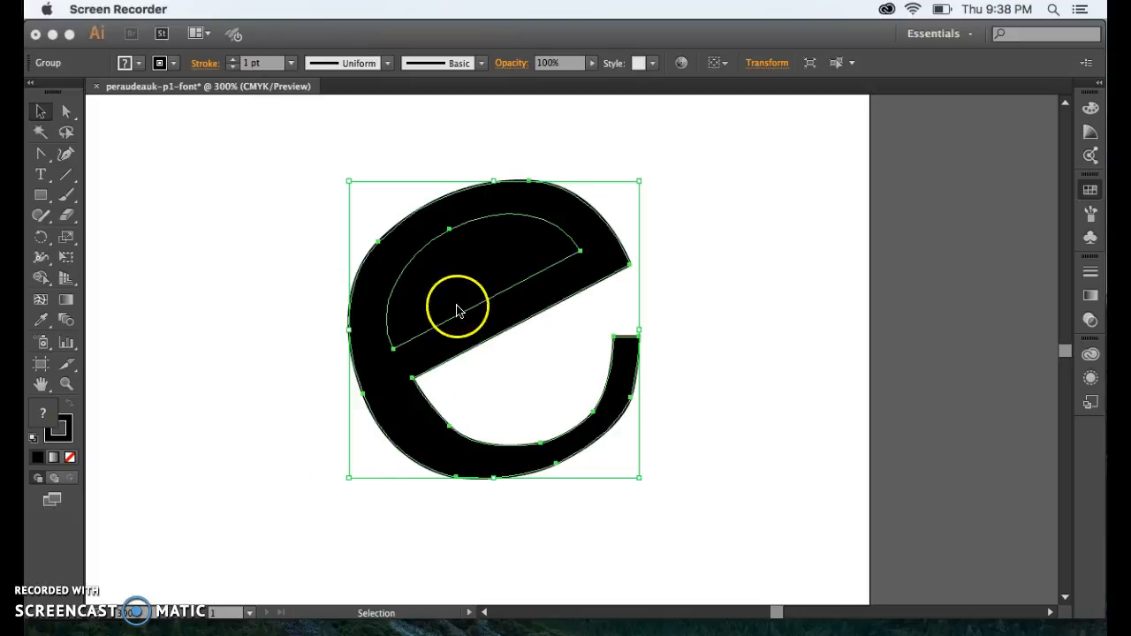
# Make a compound path from the grouped outer e shape and half ellipse to cut out the counter.
pyautogui.click(502, 287)
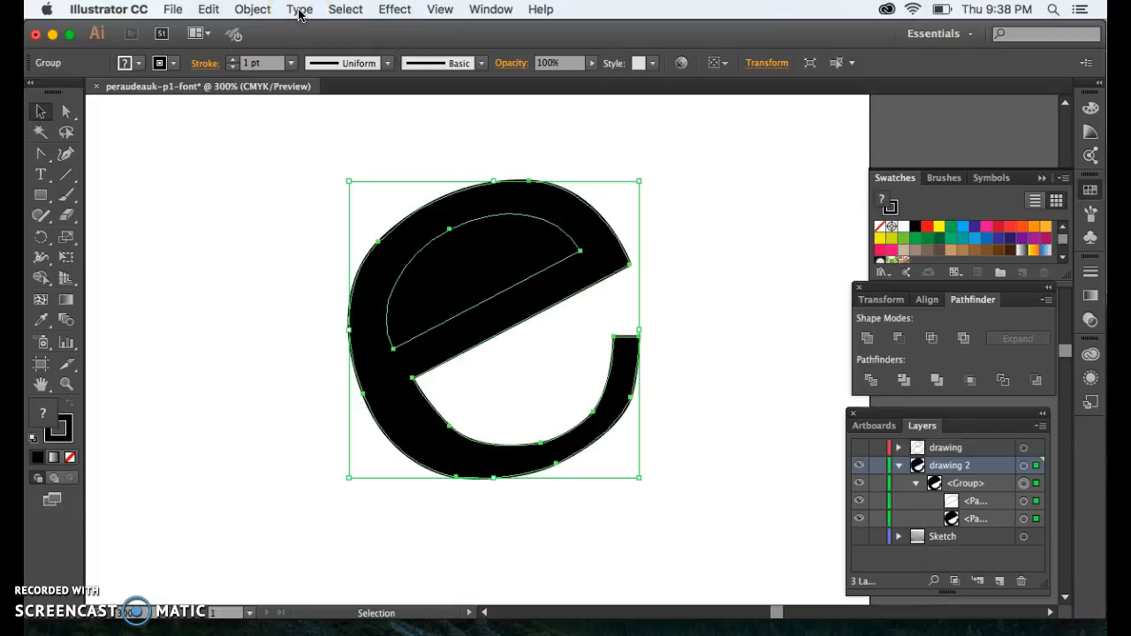
pyautogui.click(270, 11)
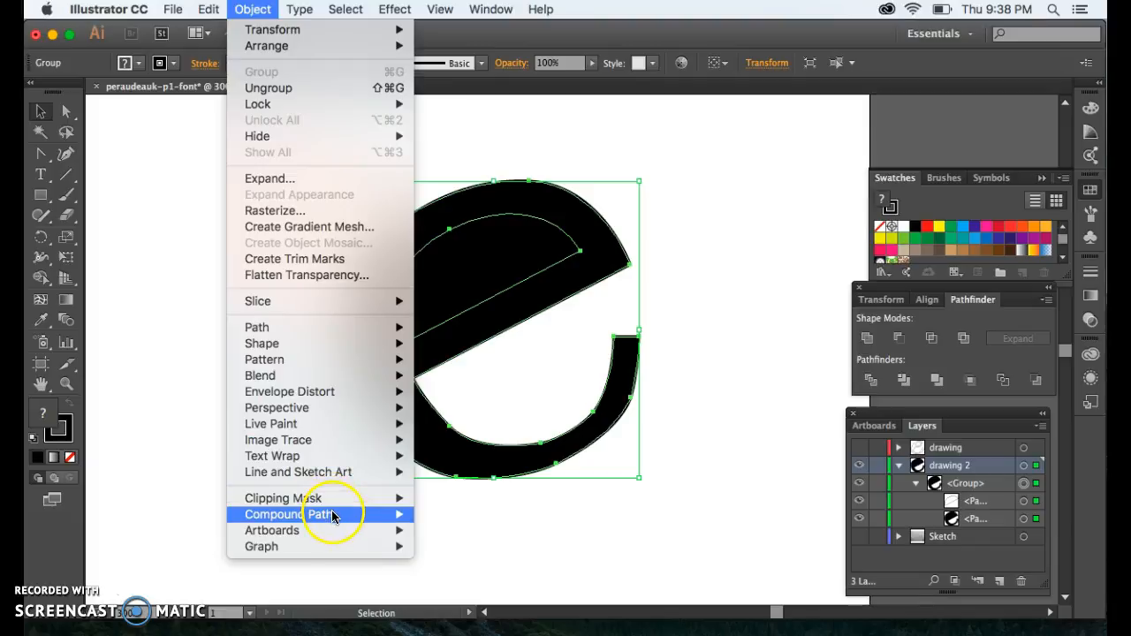
pyautogui.moveTo(334, 516)
pyautogui.click(446, 517)
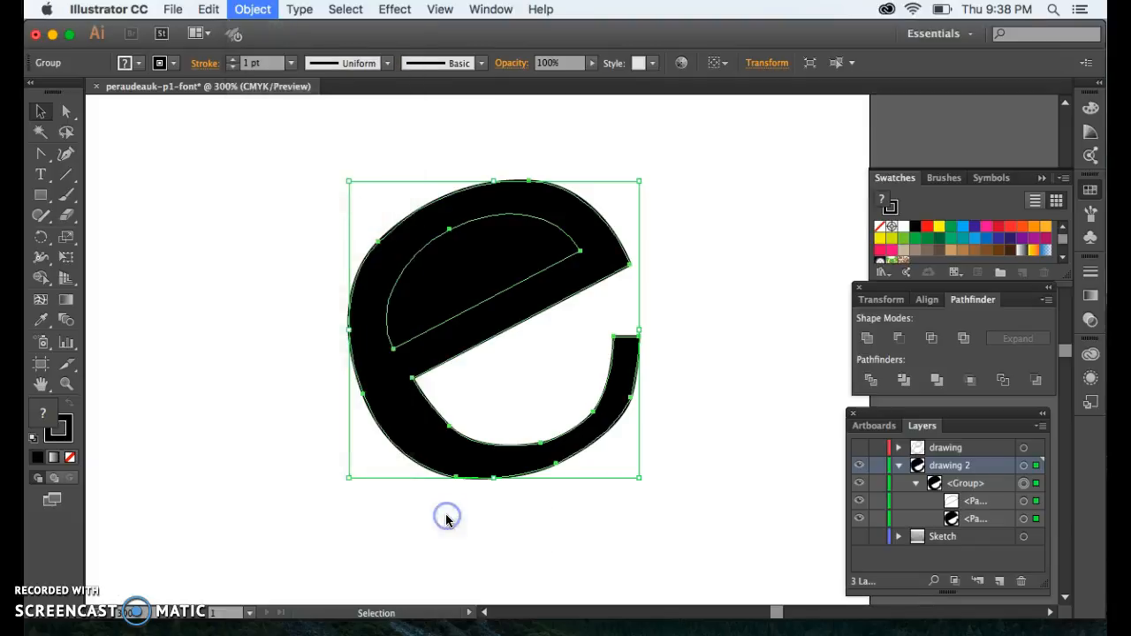
pyautogui.click(486, 522)
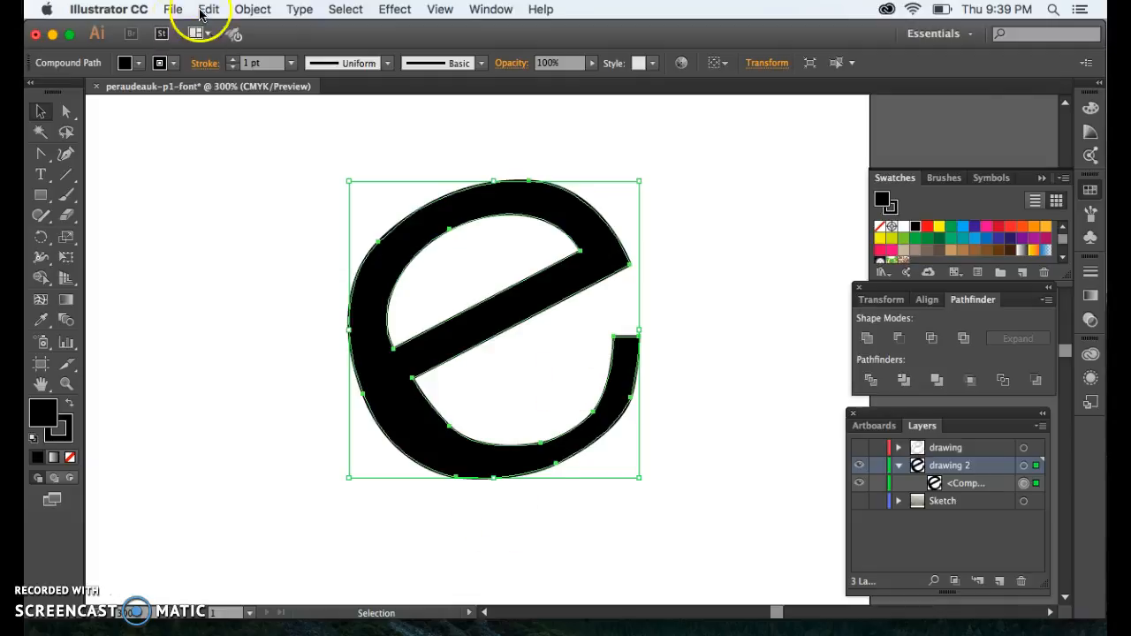
pyautogui.click(247, 10)
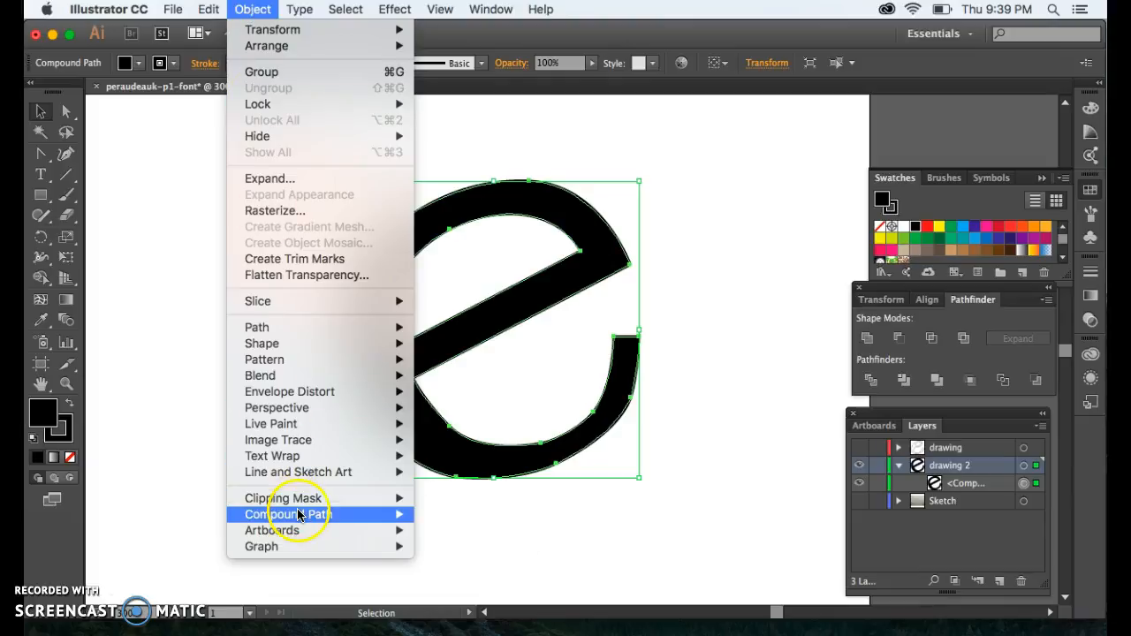
pyautogui.moveTo(299, 516)
pyautogui.moveTo(422, 510); pyautogui.dragTo(645, 538)
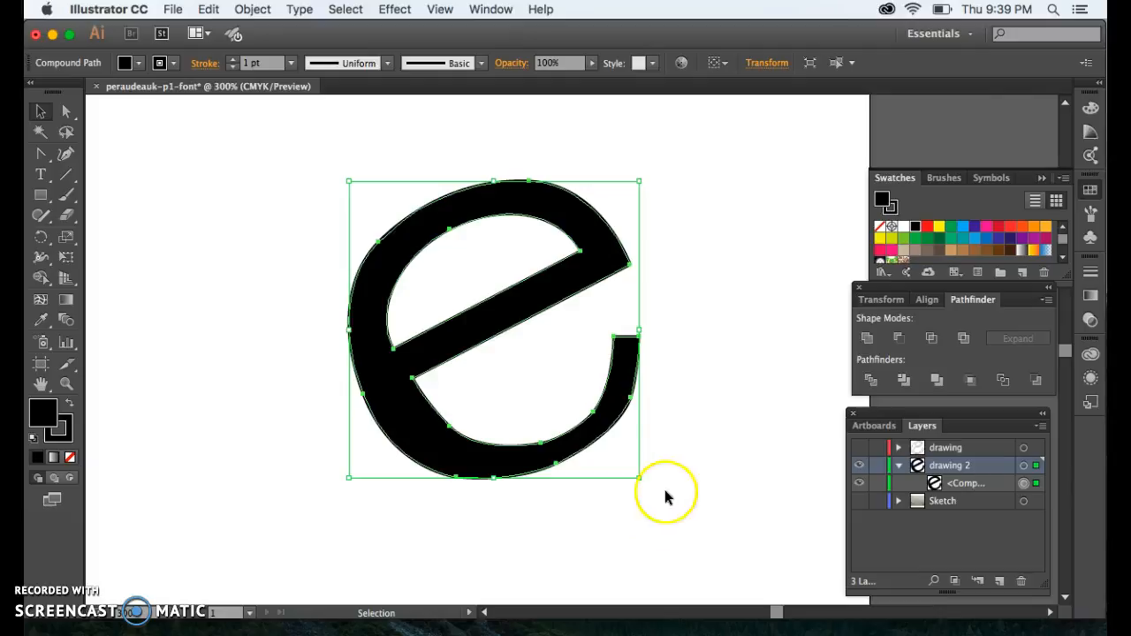
# Fill the letter e's compound path with CMYK Red and give it a pink stroke.
pyautogui.click(638, 394)
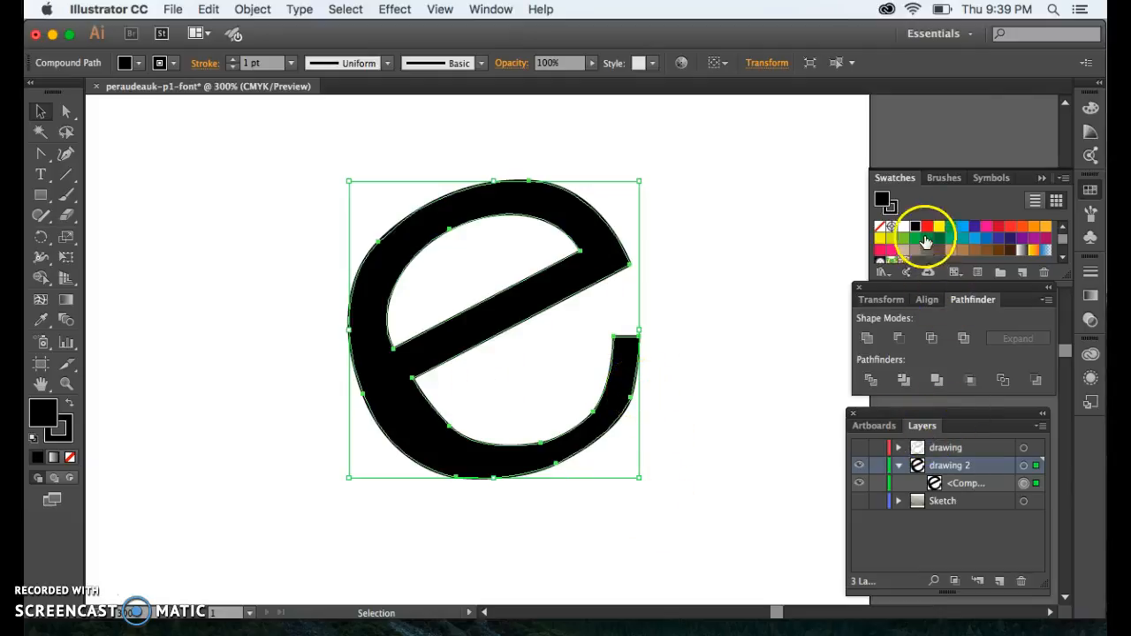
pyautogui.click(928, 229)
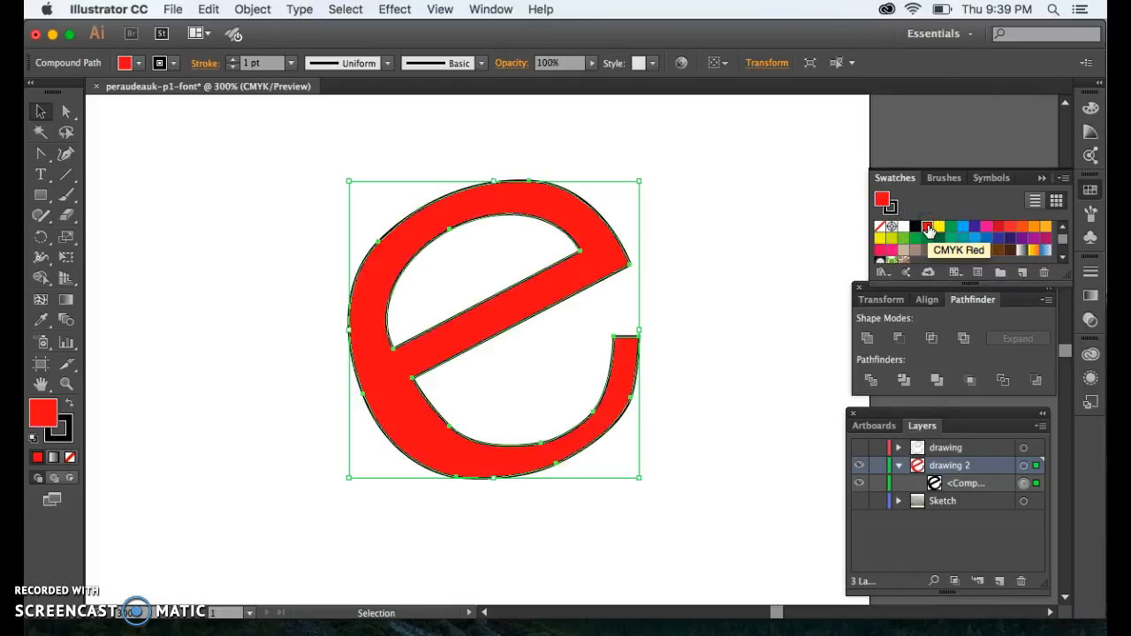
pyautogui.click(890, 207)
pyautogui.click(910, 262)
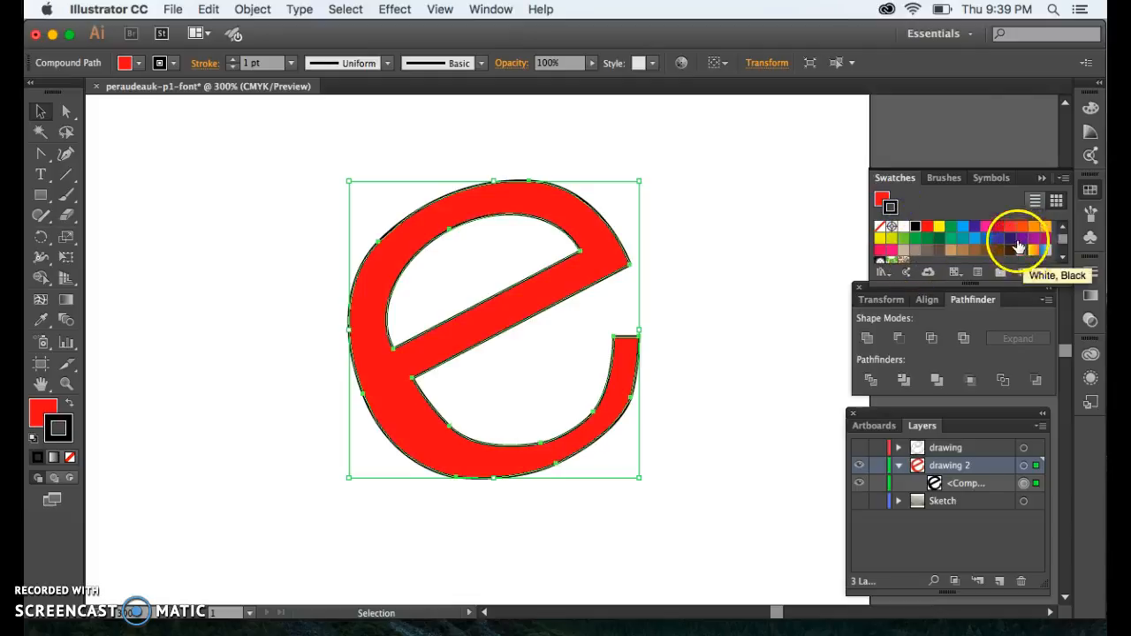
pyautogui.click(987, 228)
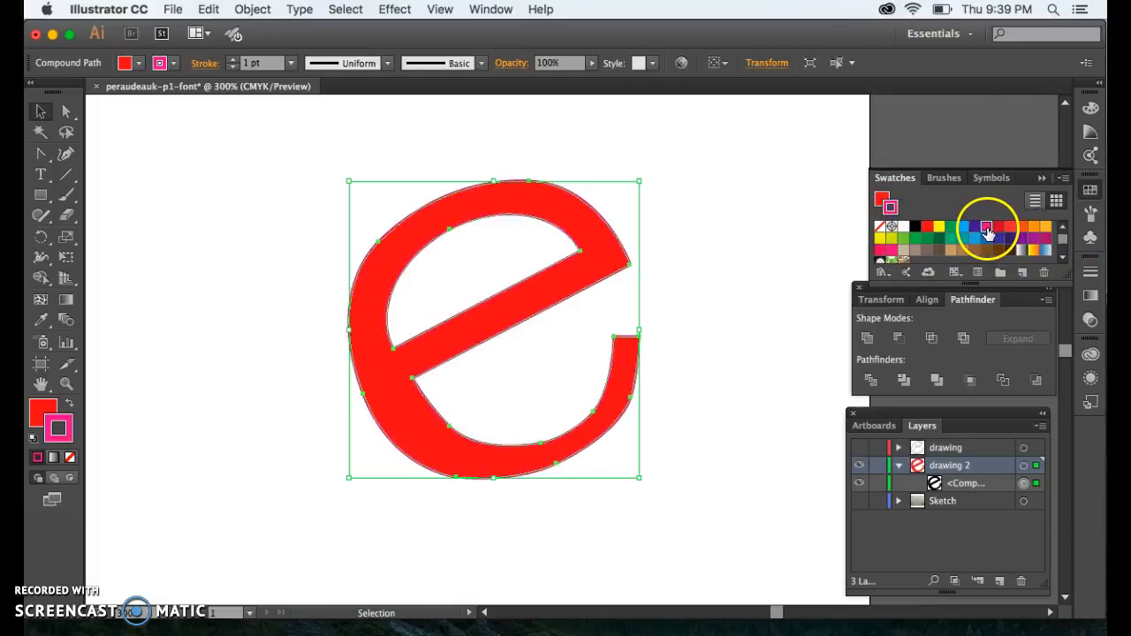
pyautogui.click(777, 264)
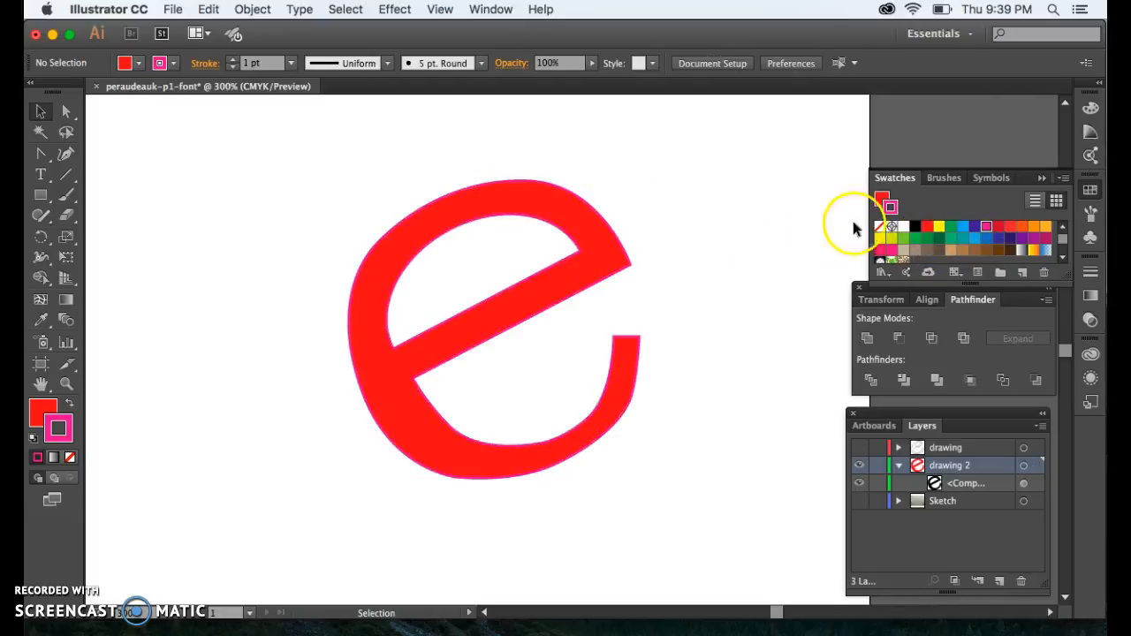
# Change the letter e's stroke color to CMYK Yellow.
pyautogui.click(638, 361)
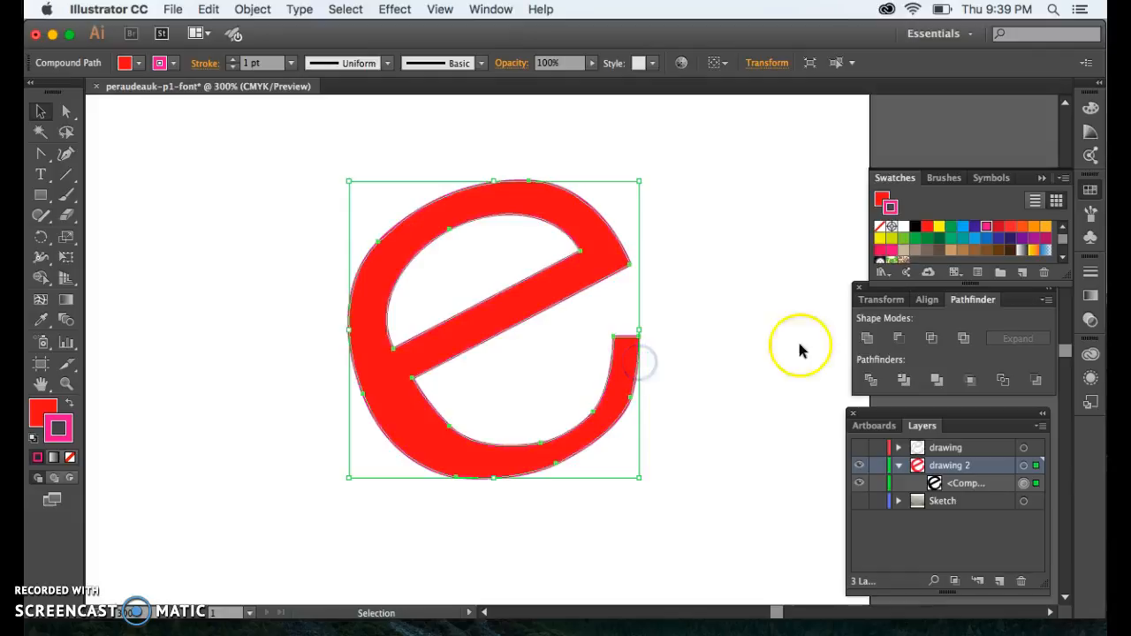
pyautogui.click(939, 227)
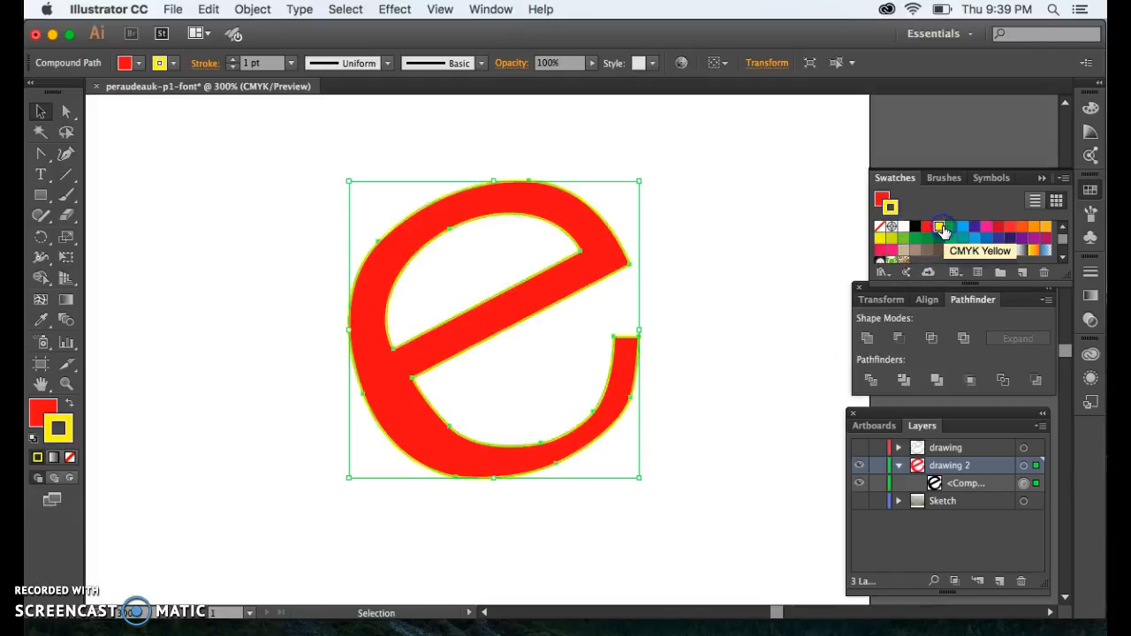